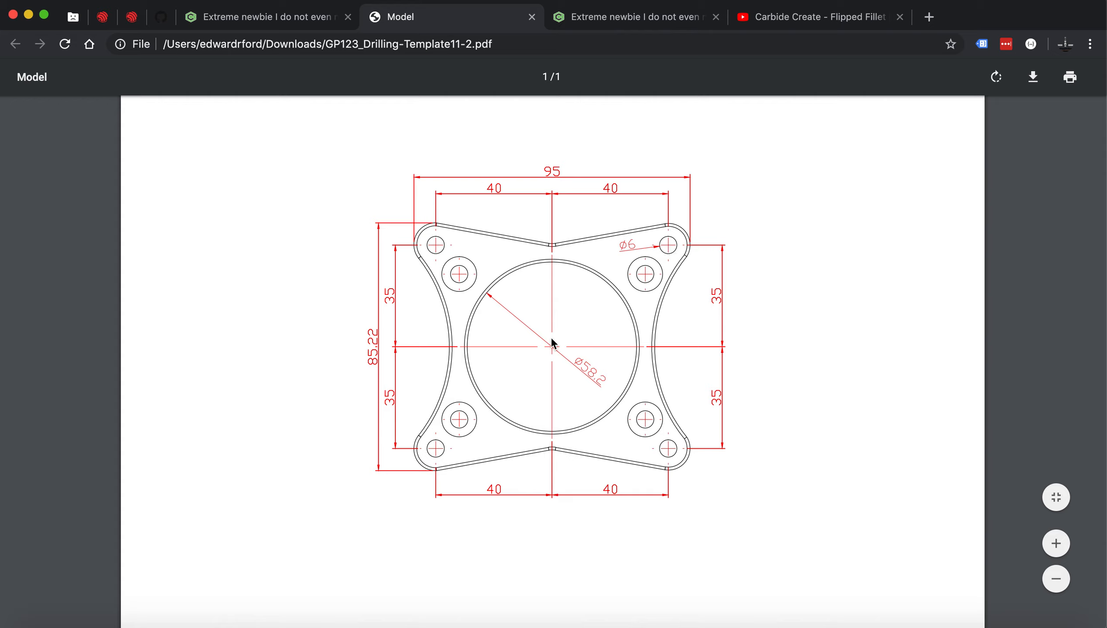
Check the frame photo and the drilling template, and in Carbide Create draw an 80 × 70 mm rectangle centred at X 90, Y 110.
{"action": "left_click", "coordinate": [257, 18]}
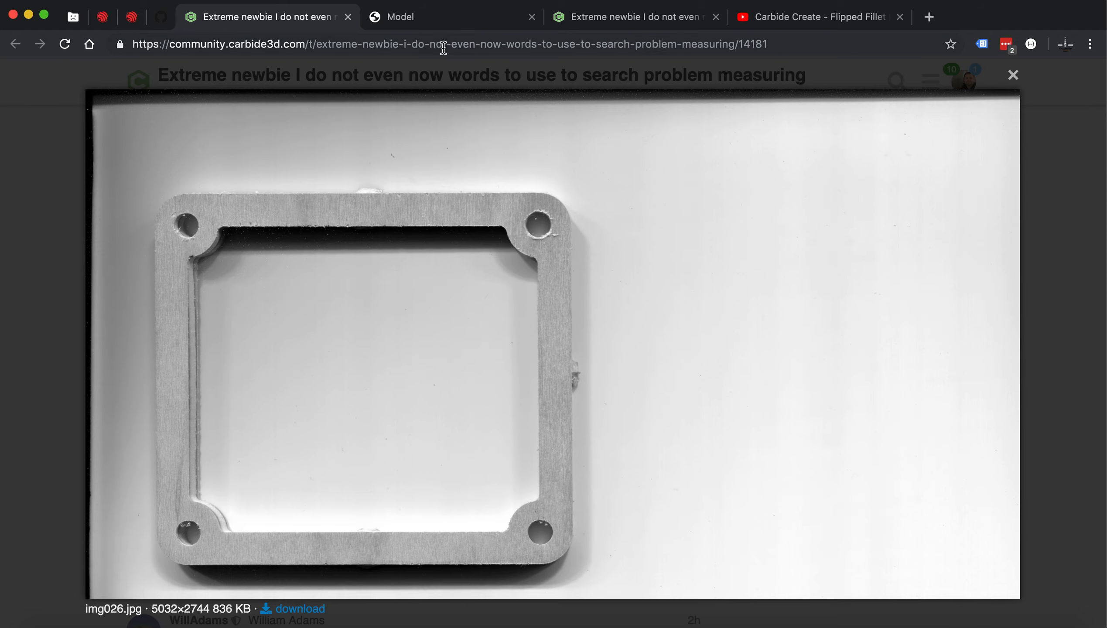
{"action": "left_click", "coordinate": [444, 18]}
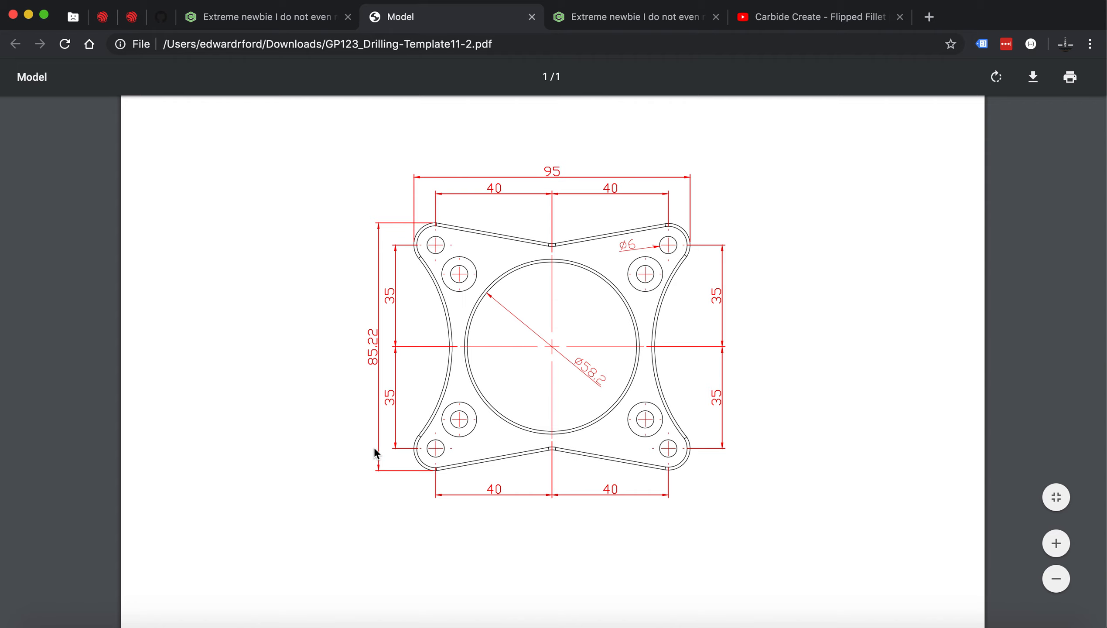
{"action": "key", "text": "super+Tab"}
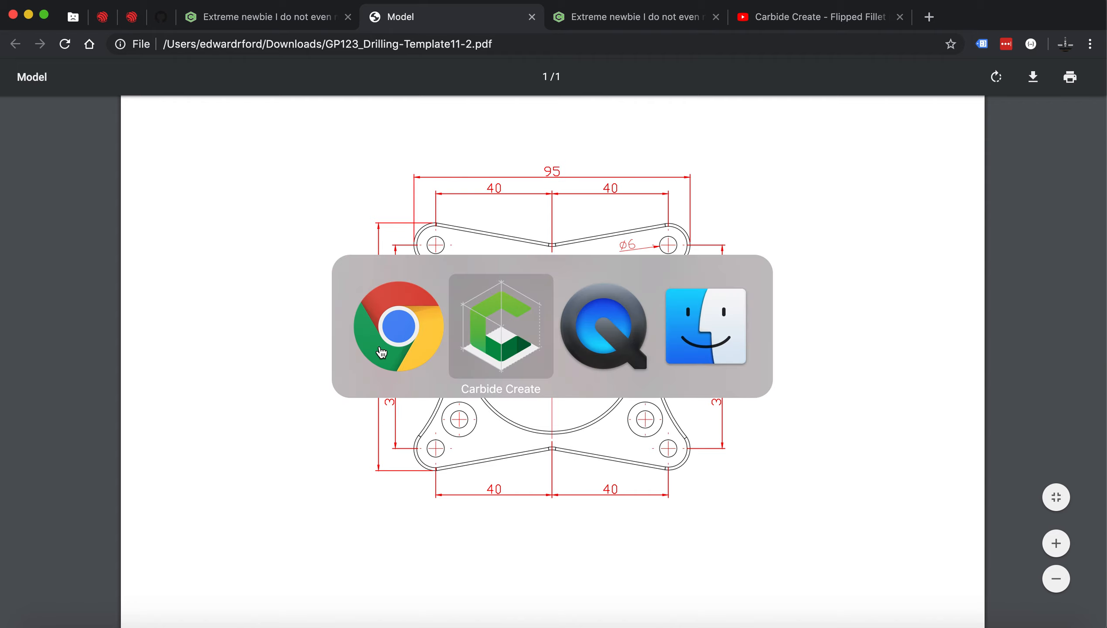
{"action": "left_click", "coordinate": [61, 133]}
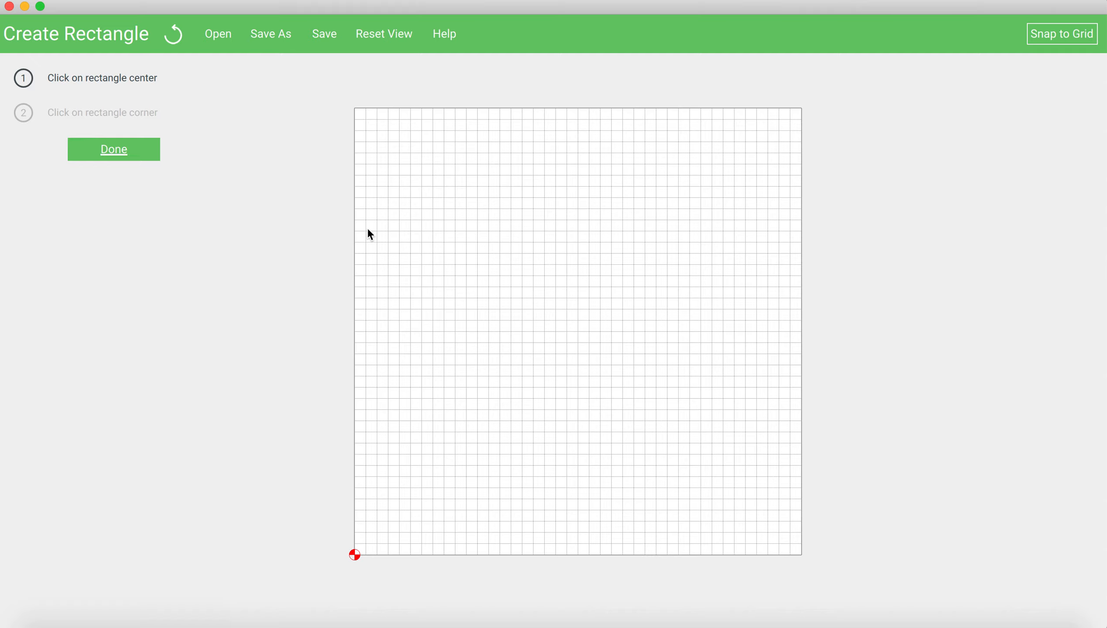
{"action": "left_click", "coordinate": [563, 305]}
{"action": "left_click", "coordinate": [643, 386]}
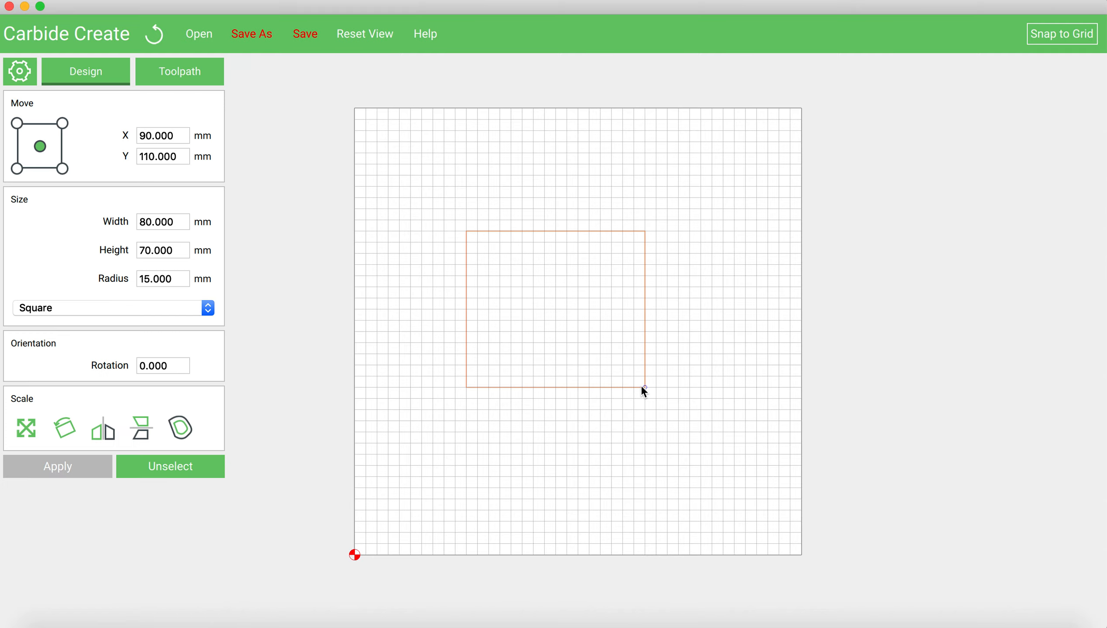
Set the rectangle's width to 95 mm and its height to 85.22 mm, following the overall dimensions in the drilling template.
{"action": "left_click", "coordinate": [180, 222]}
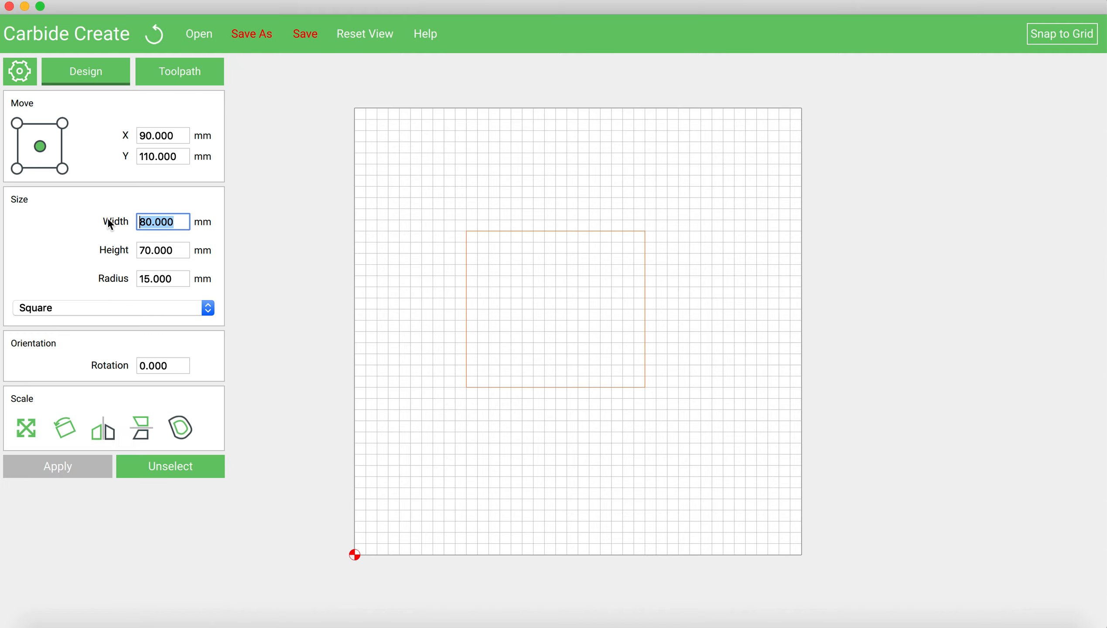
{"action": "type", "text": "95"}
{"action": "key", "text": "Tab"}
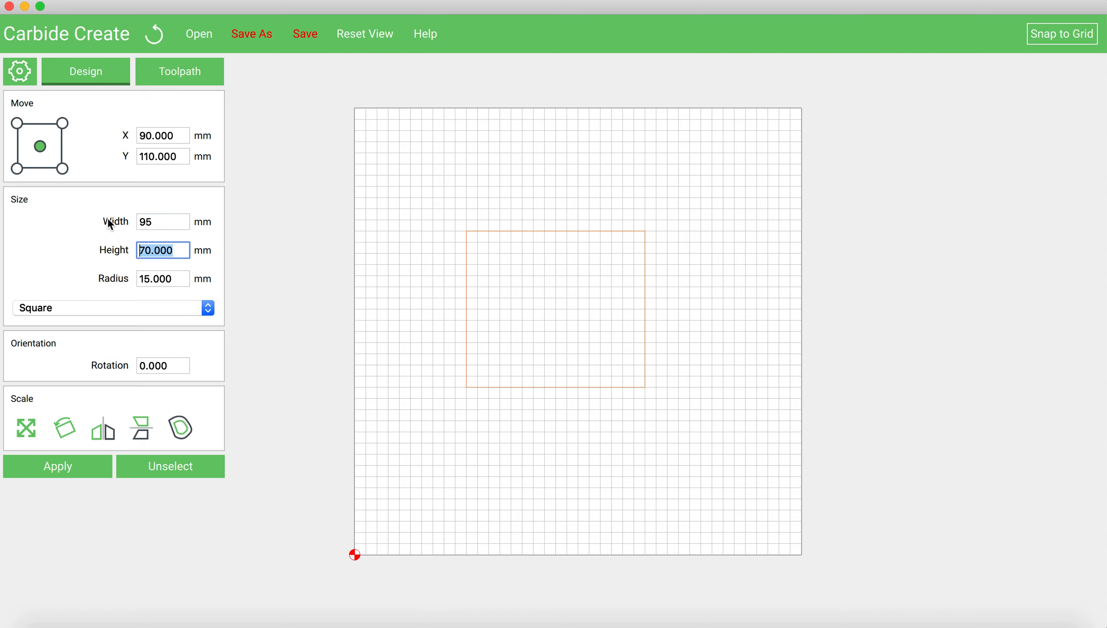
{"action": "key", "text": "BackSpace"}
{"action": "key", "text": "super+Tab"}
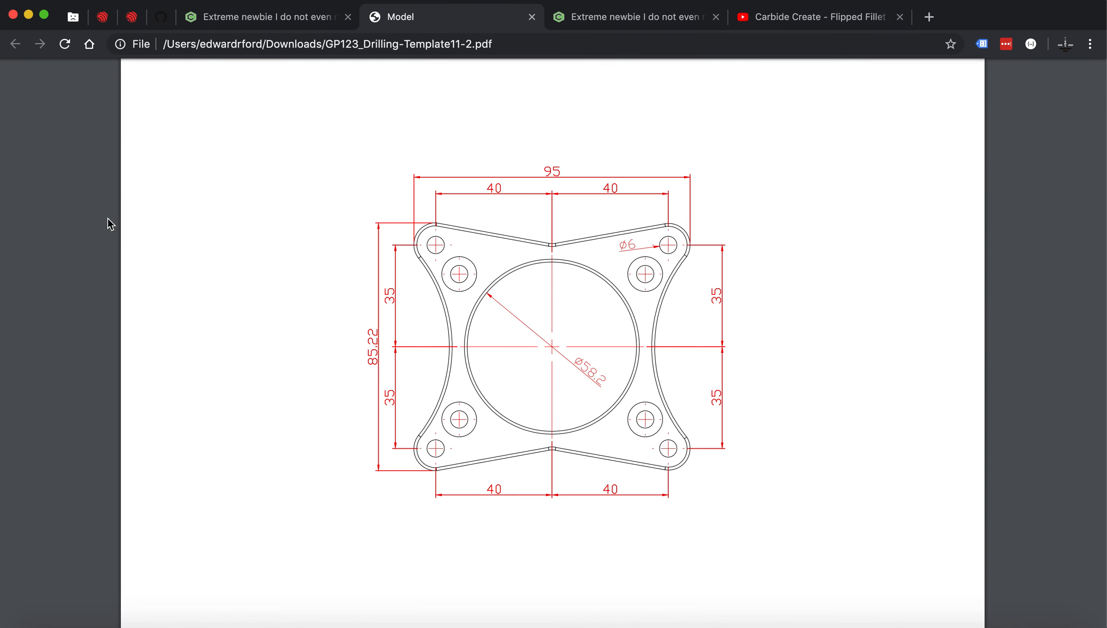
{"action": "key", "text": "super+Tab"}
{"action": "type", "text": "85.22"}
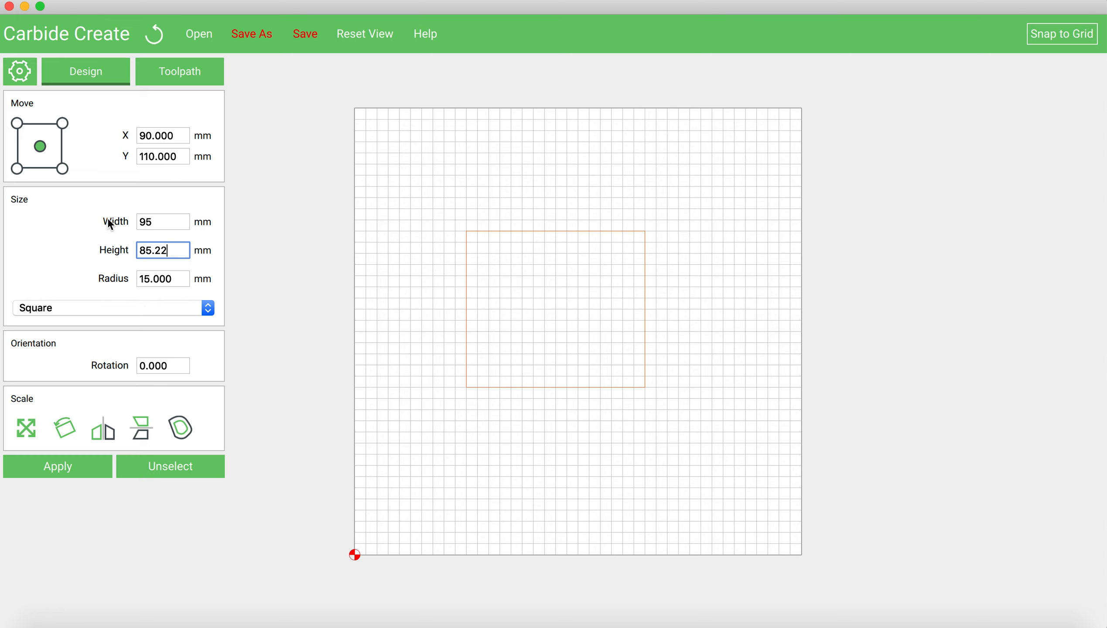
Round the outer rectangle's corners with a 5 mm Fillet and apply its new dimensions.
{"action": "double_click", "coordinate": [181, 277]}
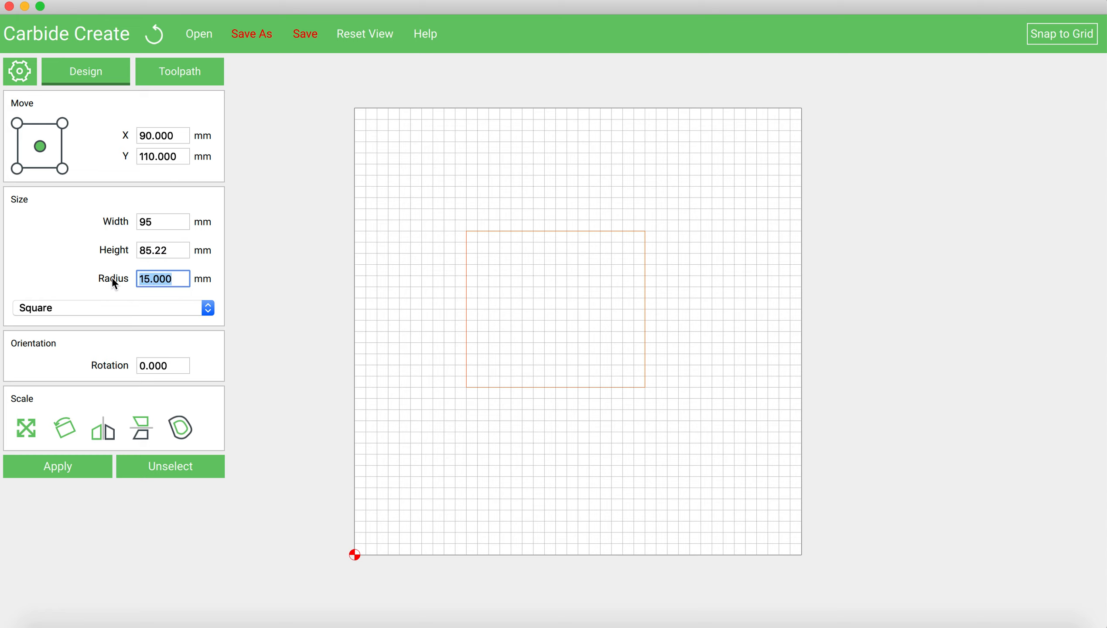
{"action": "type", "text": "5"}
{"action": "left_click", "coordinate": [56, 467]}
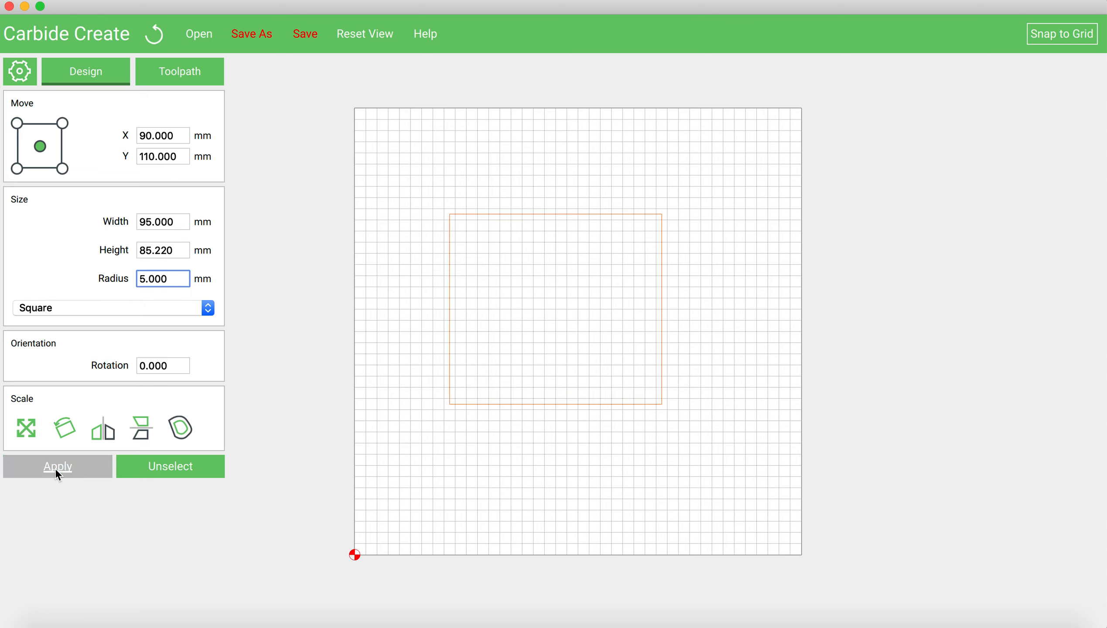
{"action": "left_click", "coordinate": [198, 313]}
{"action": "left_click", "coordinate": [152, 321]}
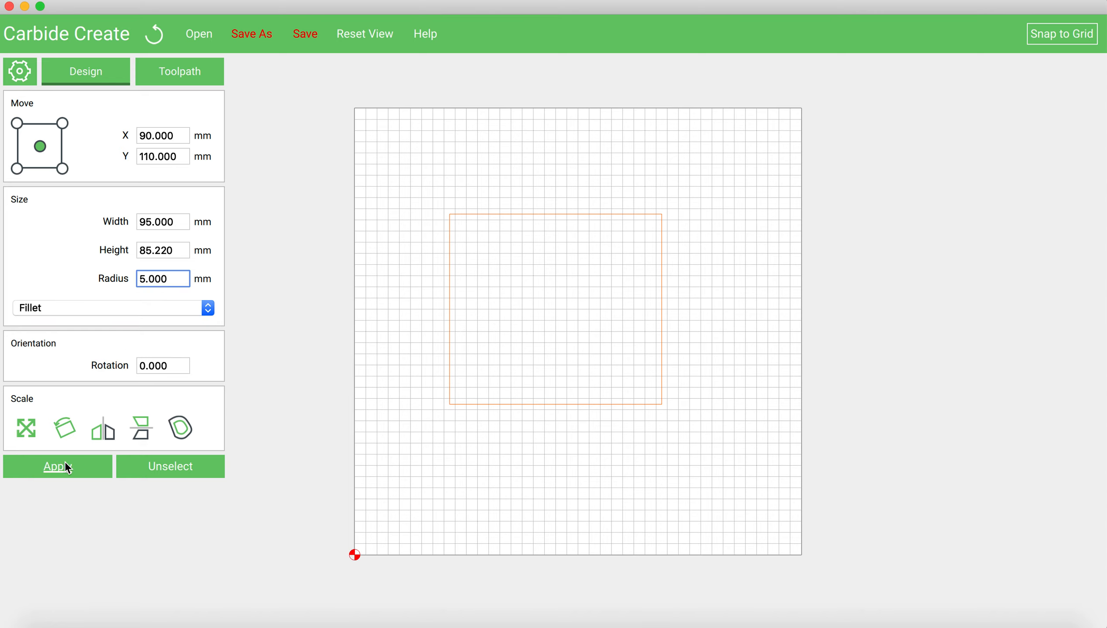
{"action": "left_click", "coordinate": [65, 460]}
{"action": "left_click", "coordinate": [577, 321]}
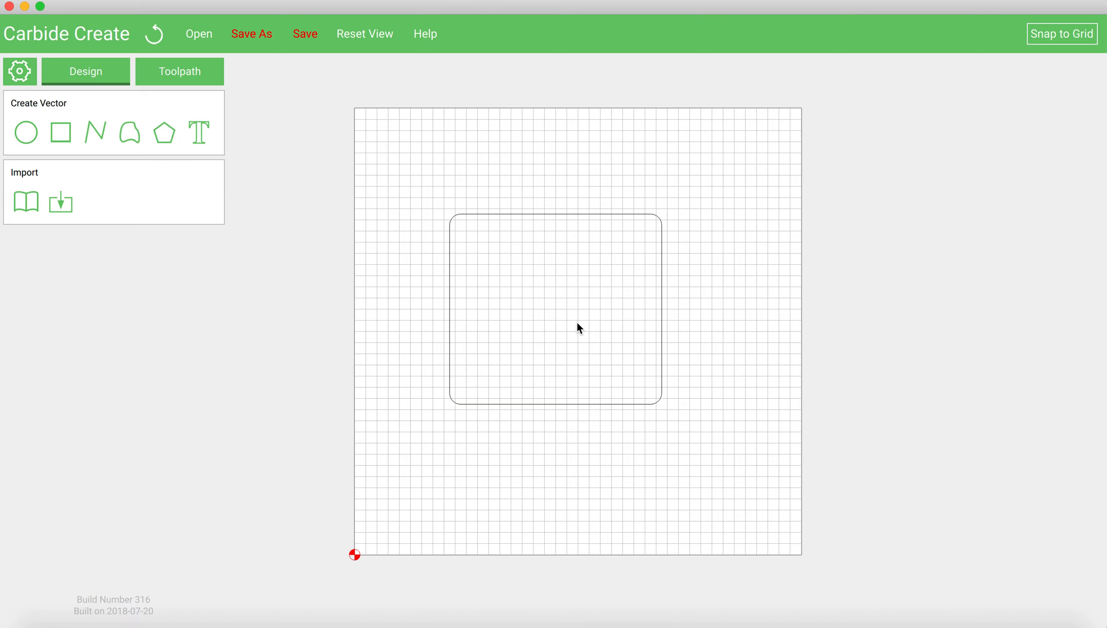
Draw a second rectangle 80 mm wide inside the rounded outline and set its height to 70 mm, matching the template's hole spacing.
{"action": "scroll", "coordinate": [547, 303], "scroll_direction": "up", "scroll_amount": 5}
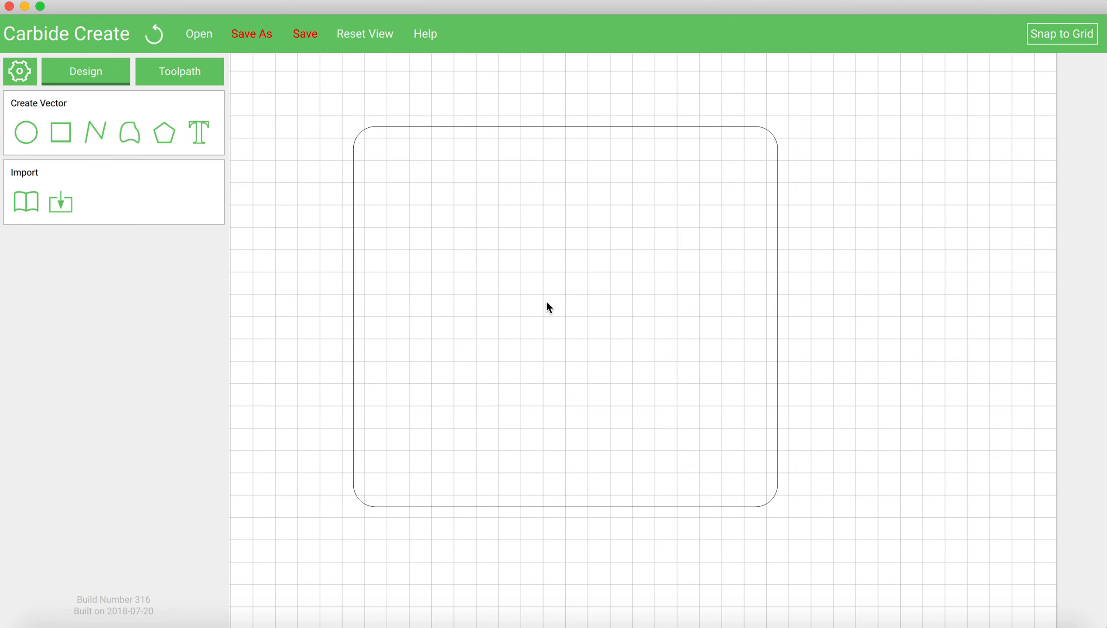
{"action": "key", "text": "super+Tab"}
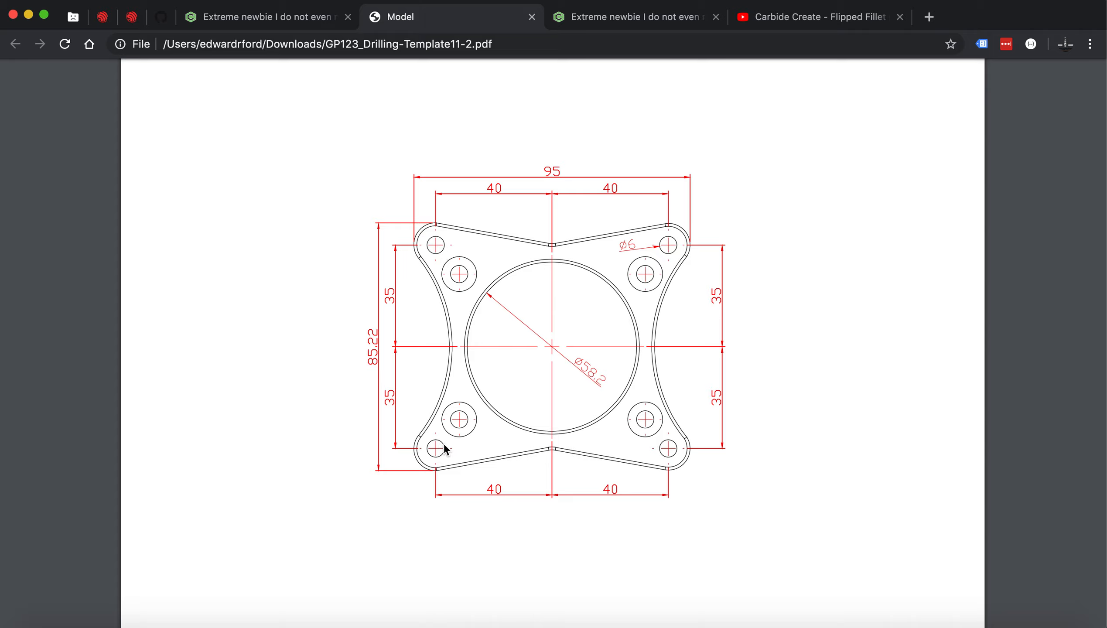
{"action": "key", "text": "super+Tab"}
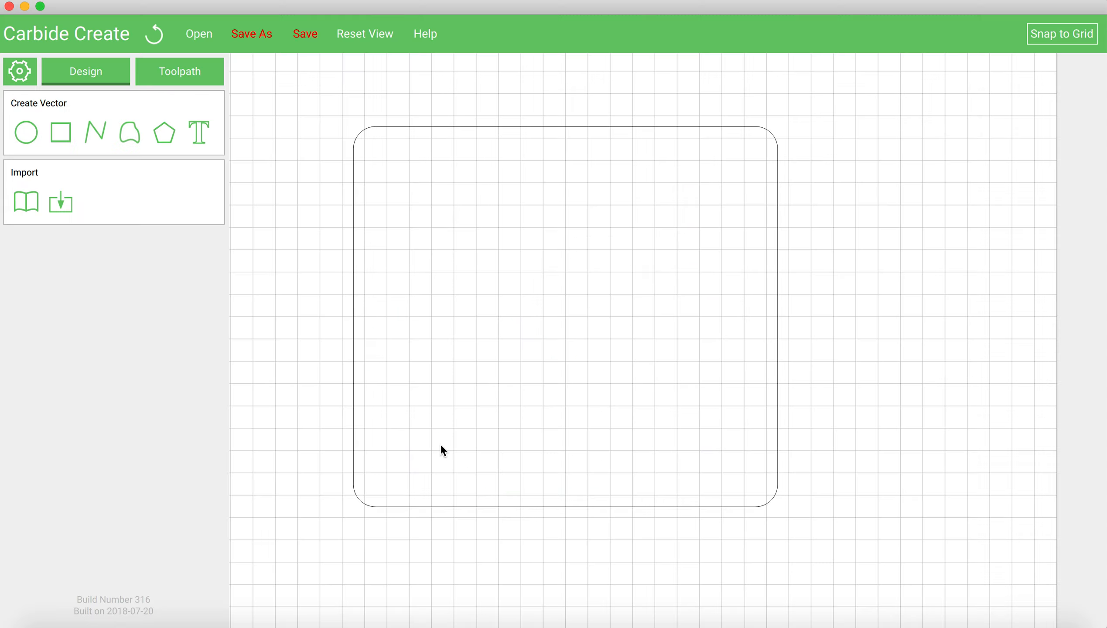
{"action": "left_click", "coordinate": [72, 135]}
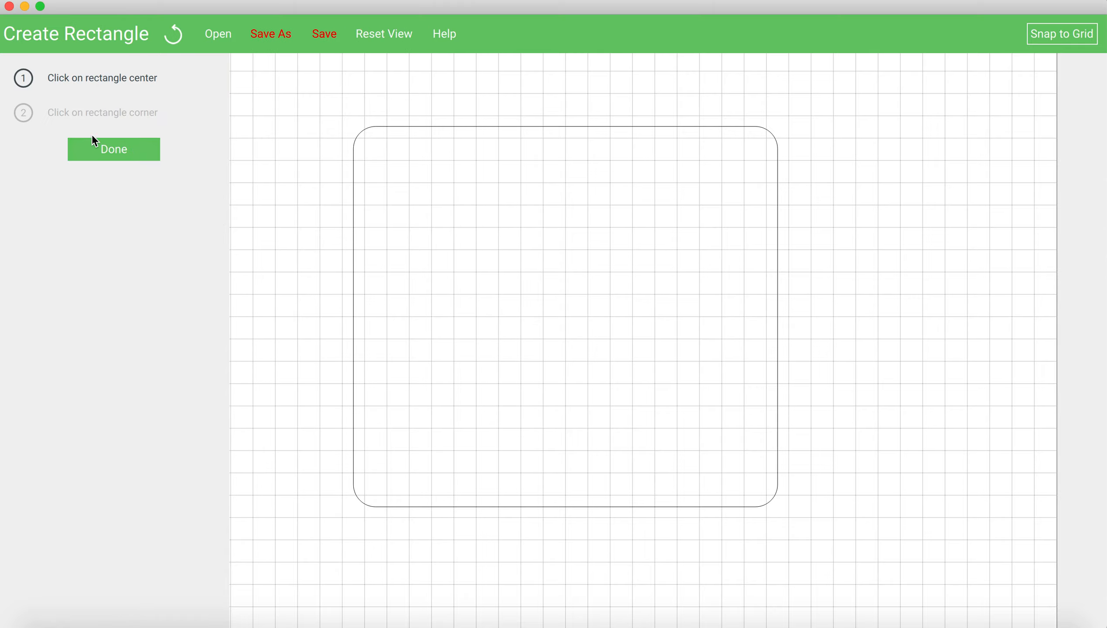
{"action": "left_click", "coordinate": [551, 298]}
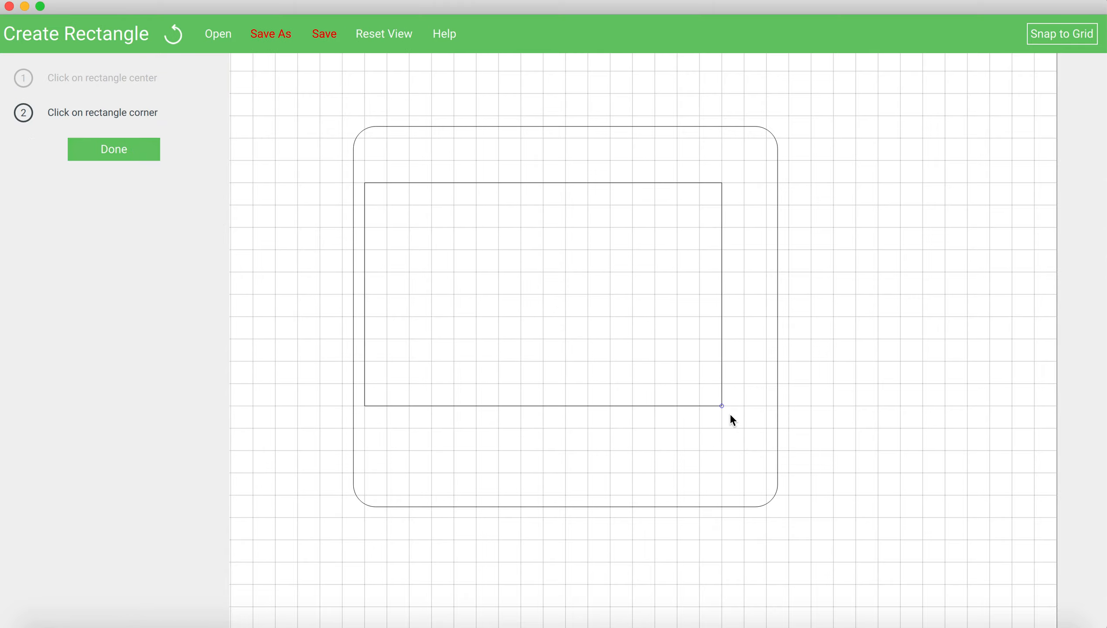
{"action": "left_click", "coordinate": [724, 406]}
{"action": "double_click", "coordinate": [175, 249]}
{"action": "type", "text": "70"}
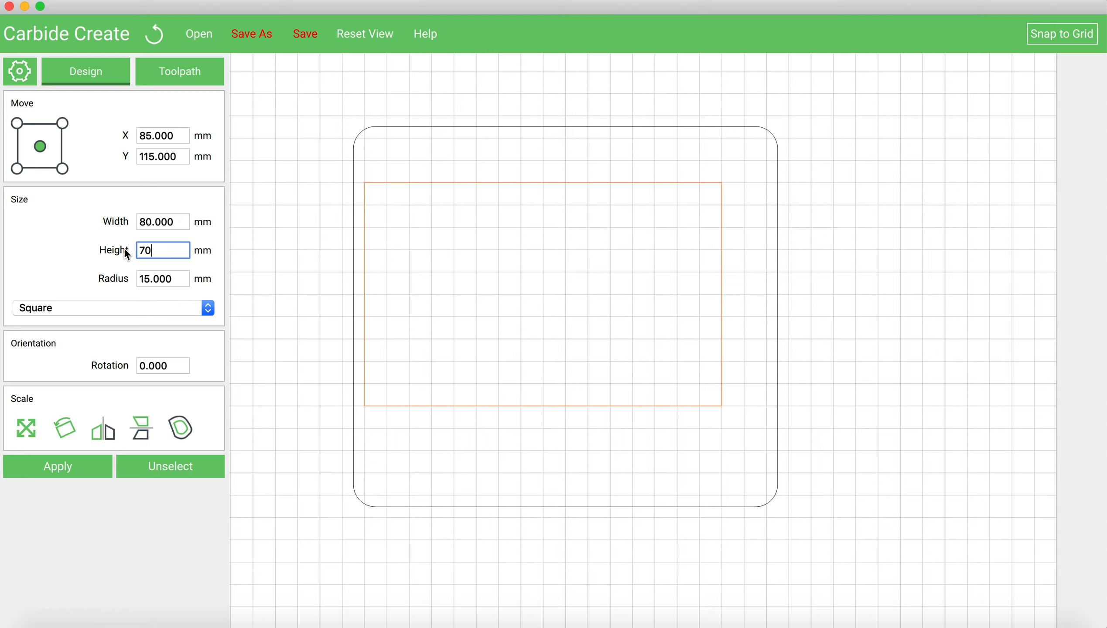
{"action": "left_click", "coordinate": [74, 465]}
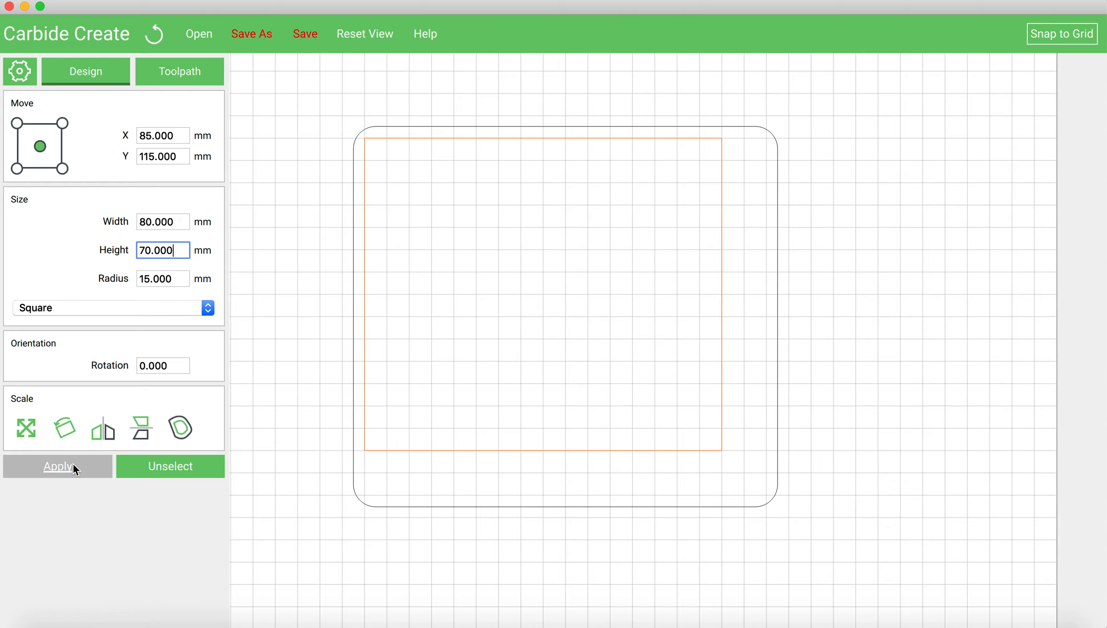
Align the centre of the inner rectangle both horizontally and vertically with the rounded outer rectangle.
{"action": "left_click", "coordinate": [626, 337]}
{"action": "left_click_drag", "start_coordinate": [622, 516], "coordinate": [555, 313]}
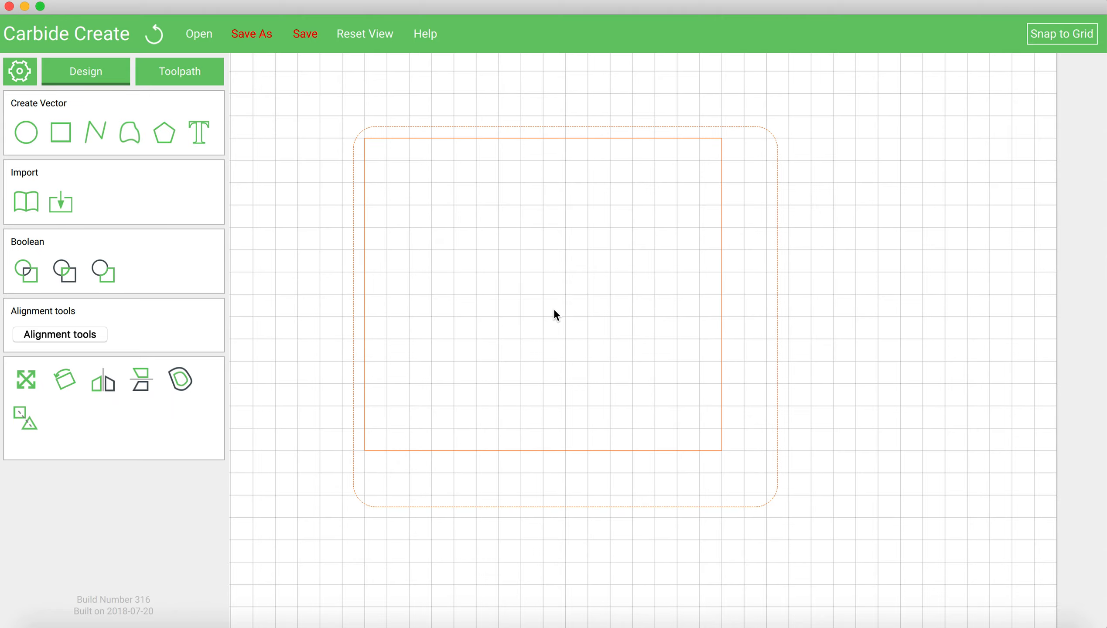
{"action": "left_click", "coordinate": [761, 413]}
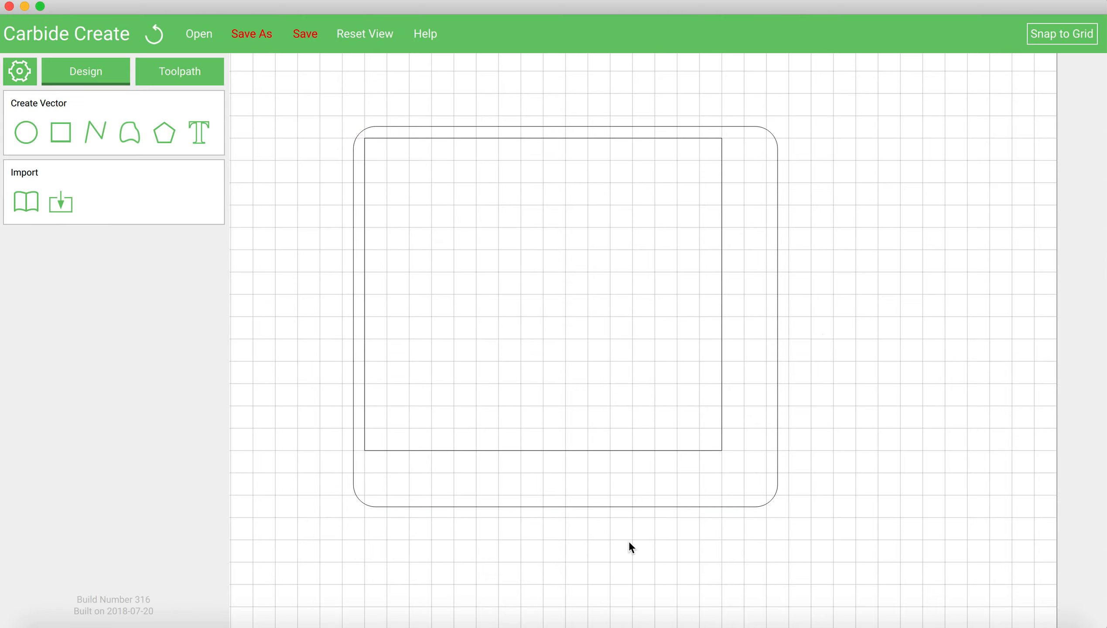
{"action": "left_click_drag", "start_coordinate": [672, 573], "coordinate": [515, 273]}
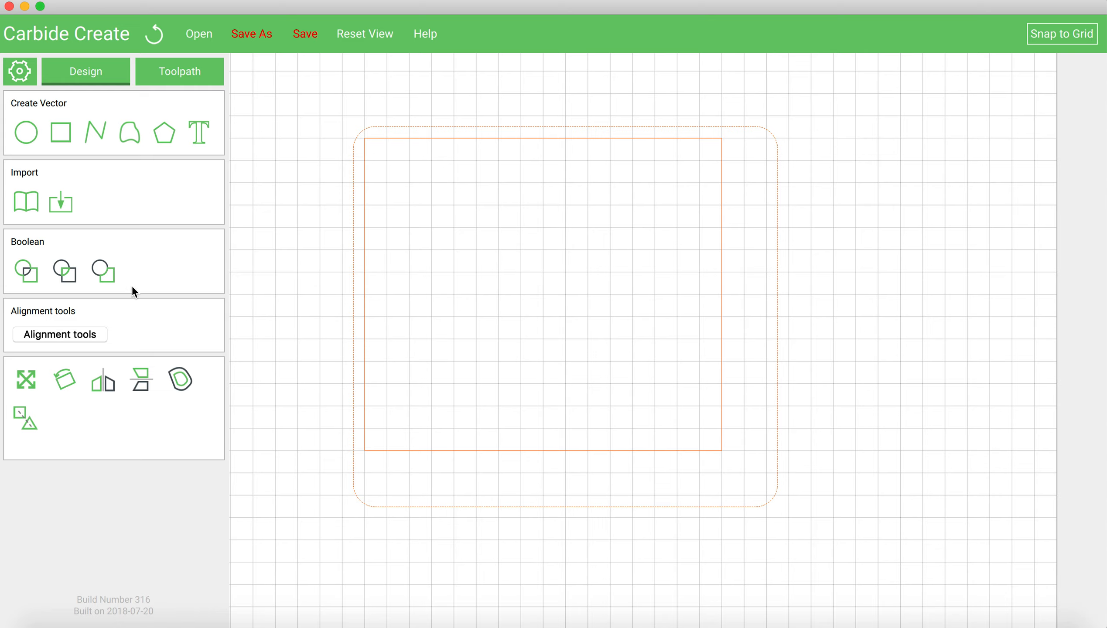
{"action": "left_click", "coordinate": [73, 334]}
{"action": "left_click", "coordinate": [107, 124]}
{"action": "left_click", "coordinate": [844, 271]}
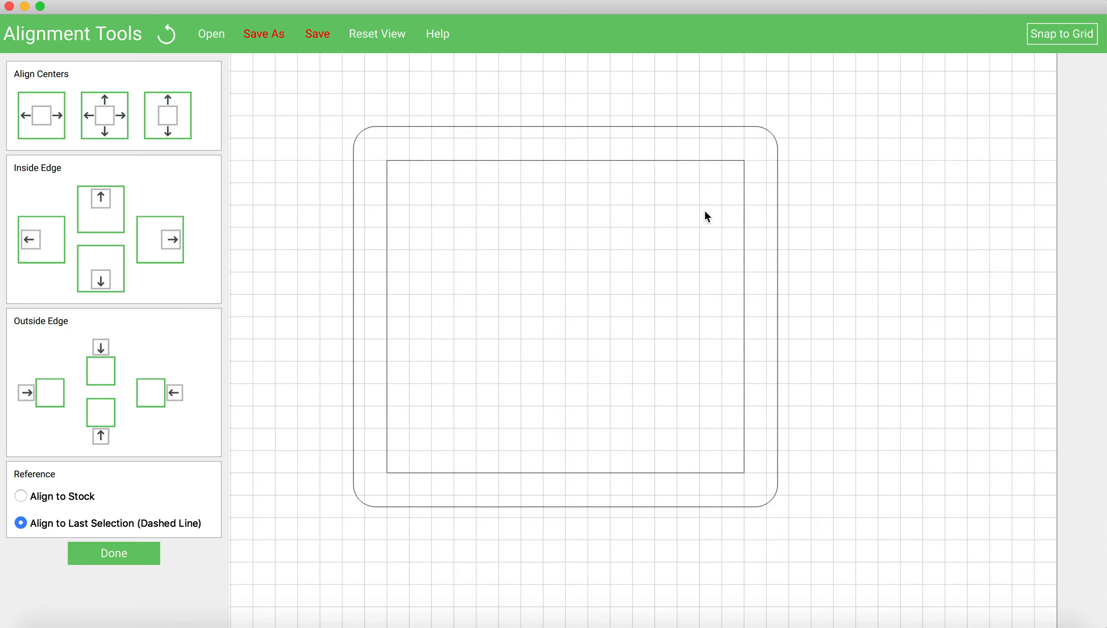
{"action": "left_click", "coordinate": [118, 550]}
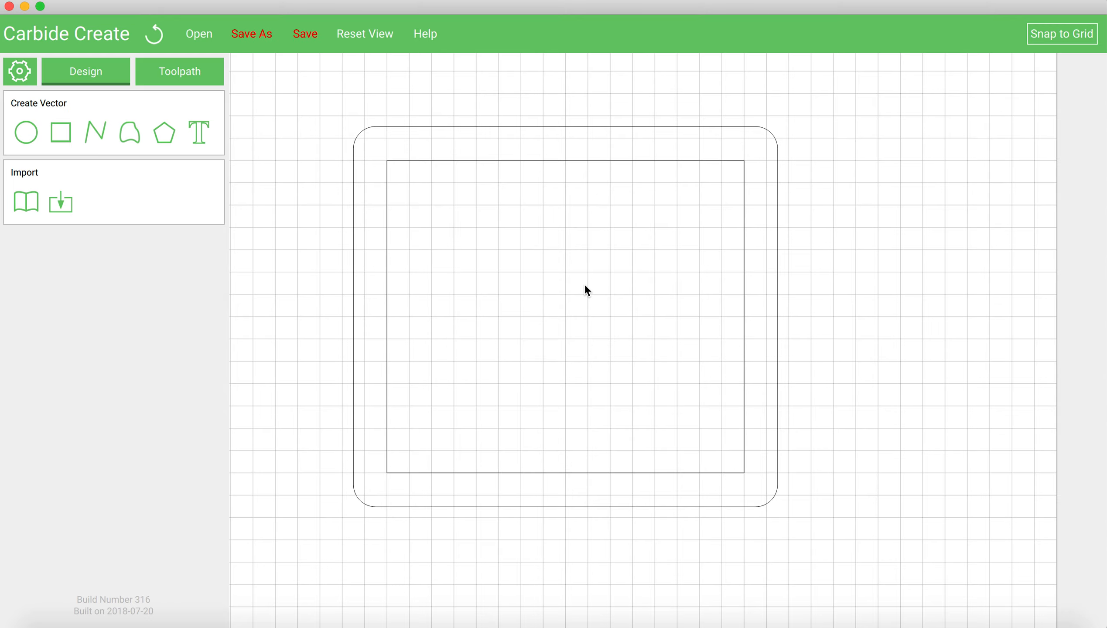
Draw a circle of 5 mm radius outside the plate outline at X 30, Y 160, and check the hole diameter in the drilling template.
{"action": "left_click", "coordinate": [577, 165]}
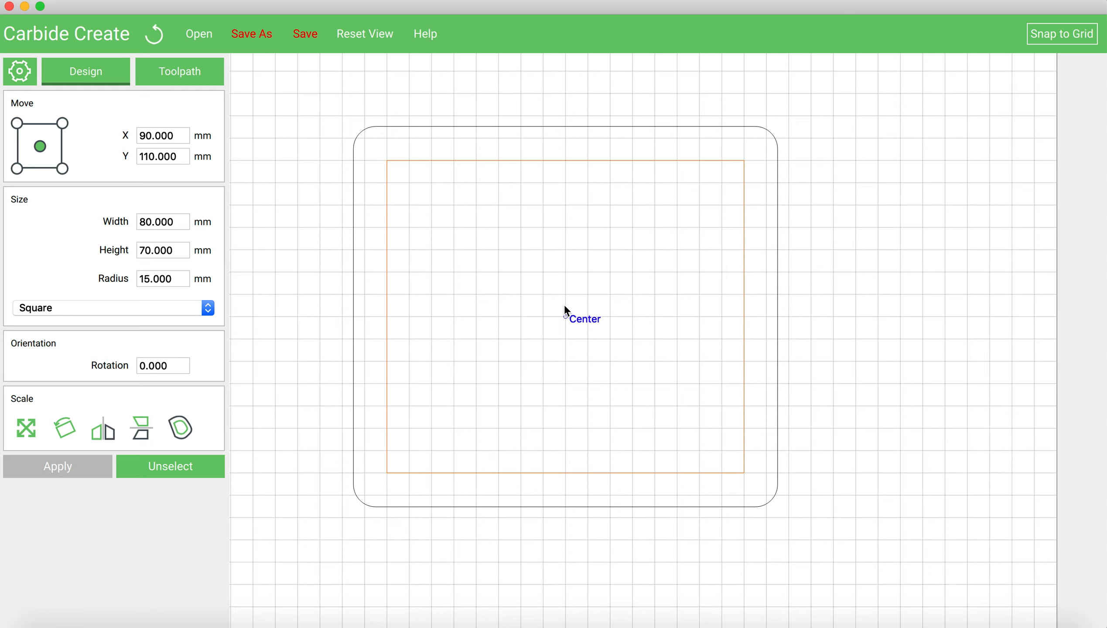
{"action": "left_click", "coordinate": [575, 291]}
{"action": "left_click", "coordinate": [30, 134]}
{"action": "left_click", "coordinate": [297, 93]}
{"action": "left_click", "coordinate": [320, 93]}
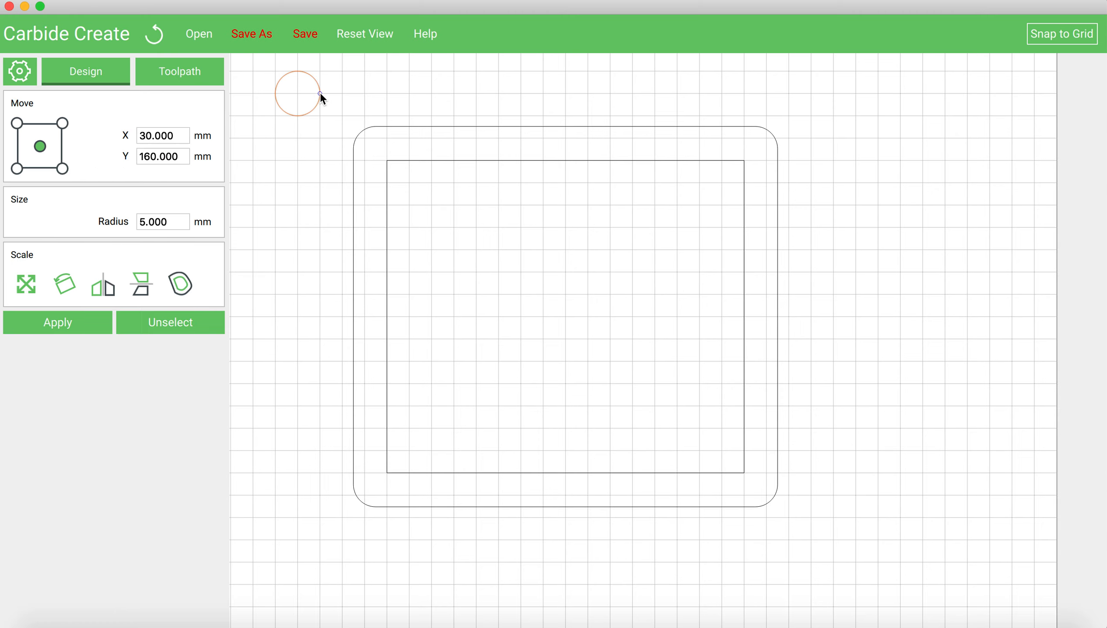
{"action": "key", "text": "super+Tab"}
{"action": "left_click", "coordinate": [297, 201]}
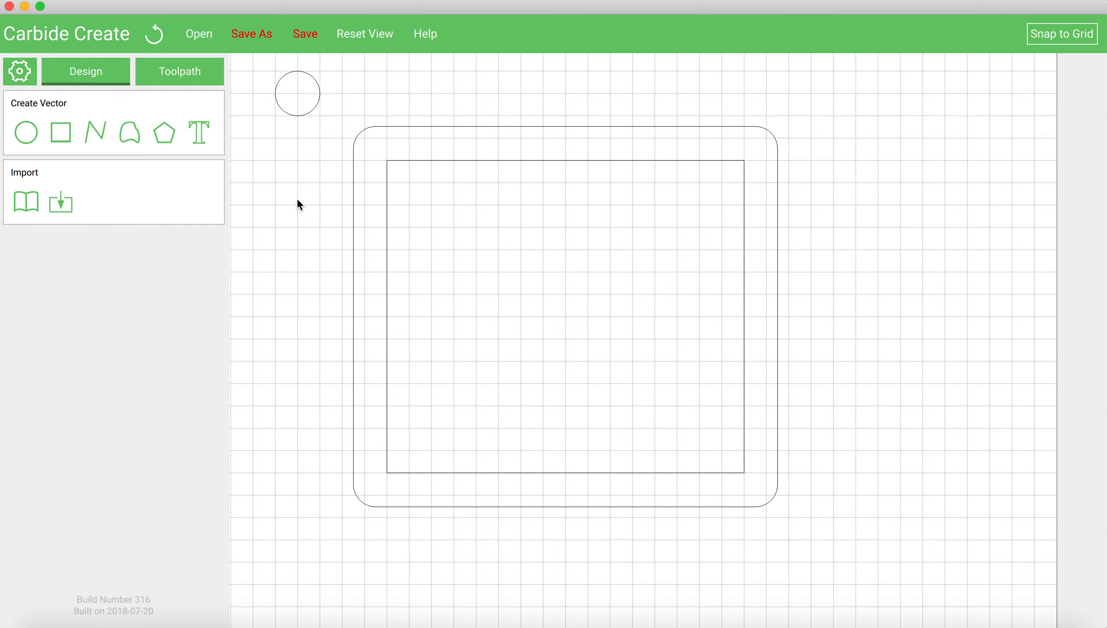
Set the circle's radius to 3 mm.
{"action": "left_click", "coordinate": [301, 117]}
{"action": "double_click", "coordinate": [175, 220]}
{"action": "type", "text": "3"}
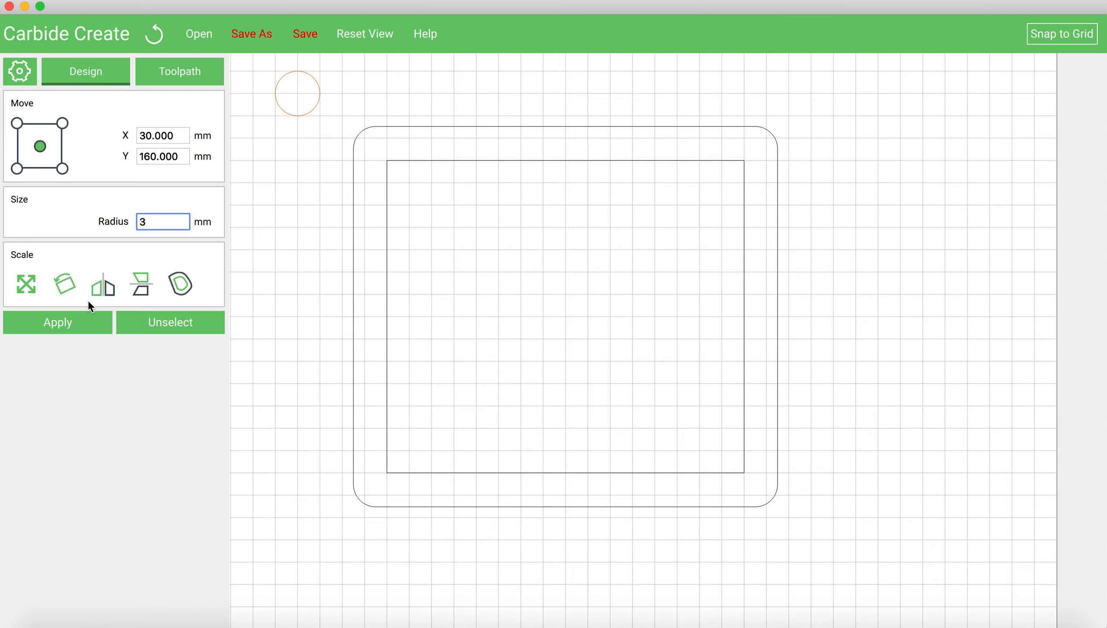
{"action": "left_click", "coordinate": [75, 318]}
Move the 3 mm radius circle onto a corner of the inner rectangle and place duplicates on the other three corners.
{"action": "left_click_drag", "start_coordinate": [297, 91], "coordinate": [744, 161]}
{"action": "key", "text": "super+d"}
{"action": "key", "text": "super+d"}
{"action": "left_click_drag", "start_coordinate": [767, 139], "coordinate": [388, 481]}
{"action": "key", "text": "super+d"}
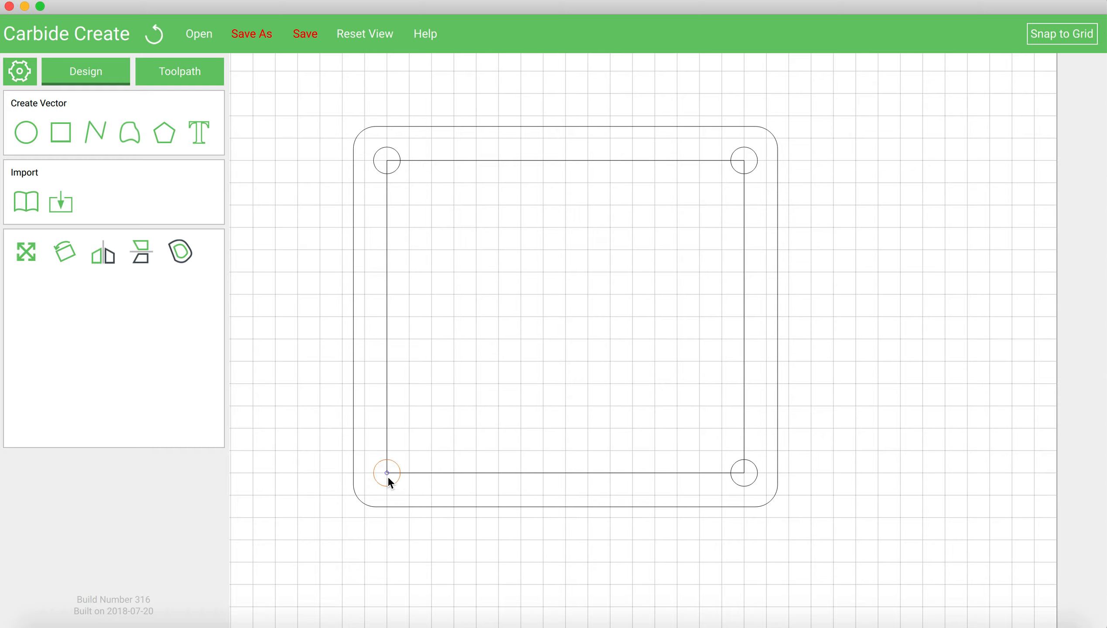
Delete the inner rectangle that was used to locate the four hole circles.
{"action": "left_click", "coordinate": [540, 311]}
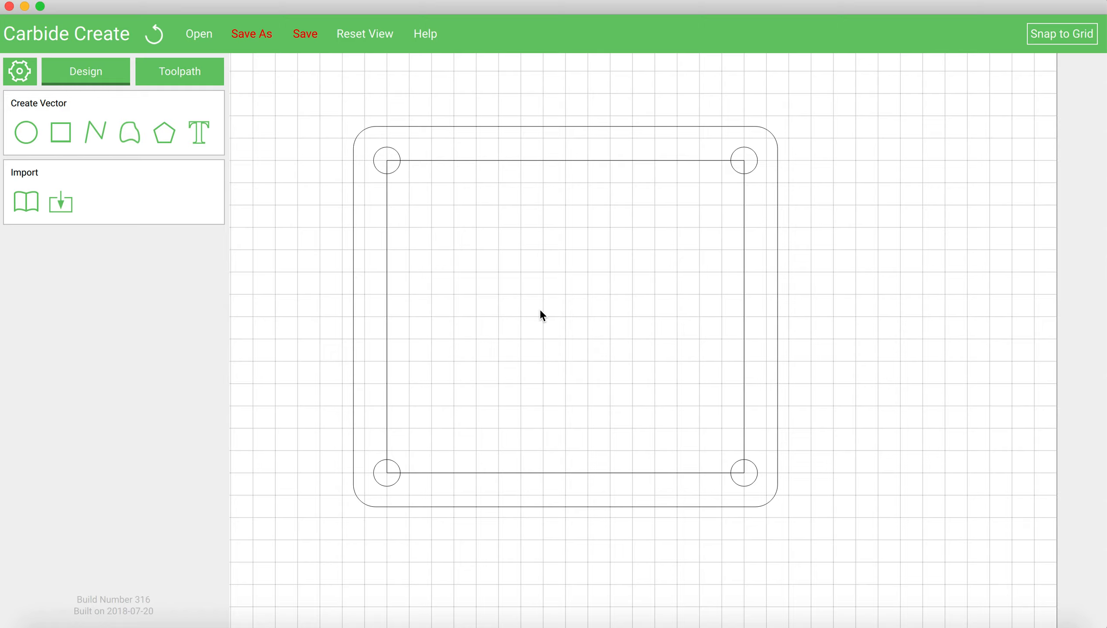
{"action": "left_click", "coordinate": [567, 160]}
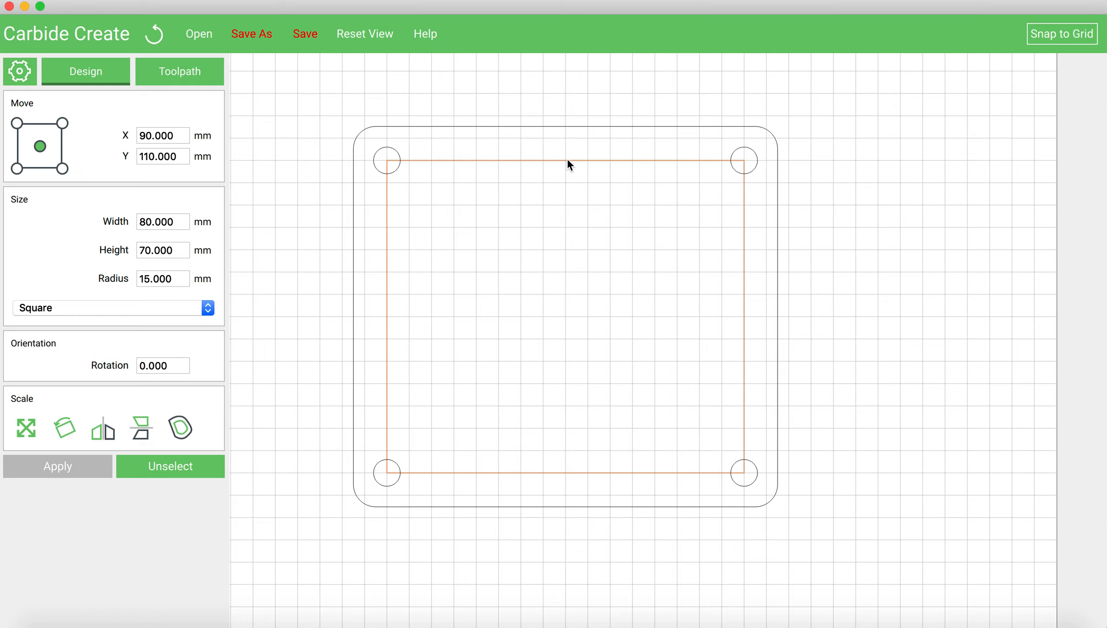
{"action": "key", "text": "Delete"}
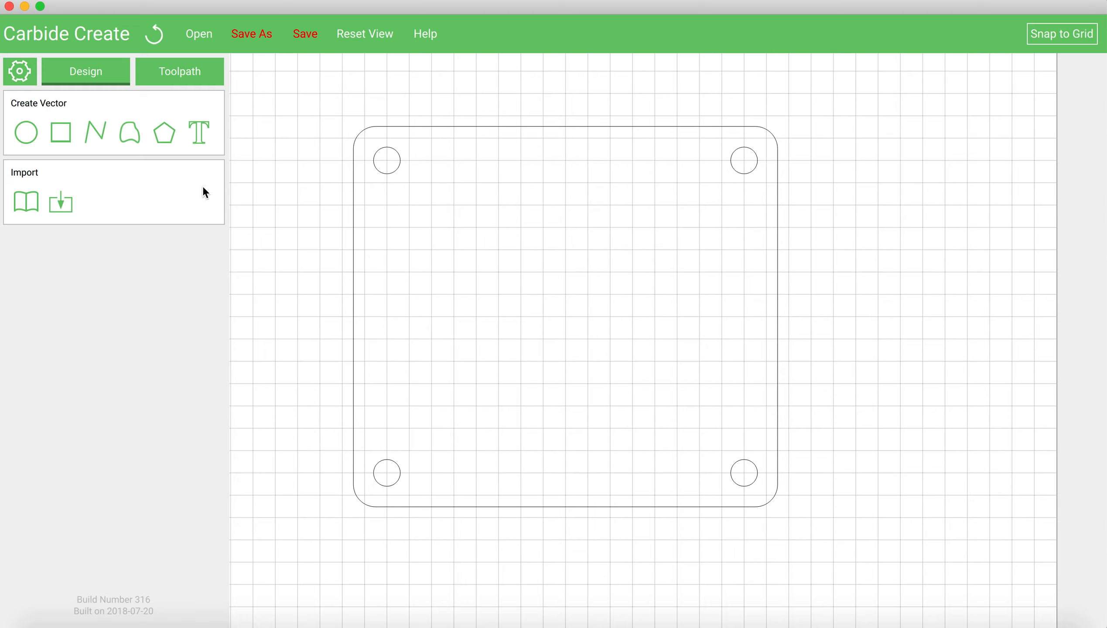
Draw a 60 × 40 mm rectangle centred at X 90, Y 115 inside the plate outline, and check the hole spacing in the drilling template.
{"action": "left_click", "coordinate": [65, 133]}
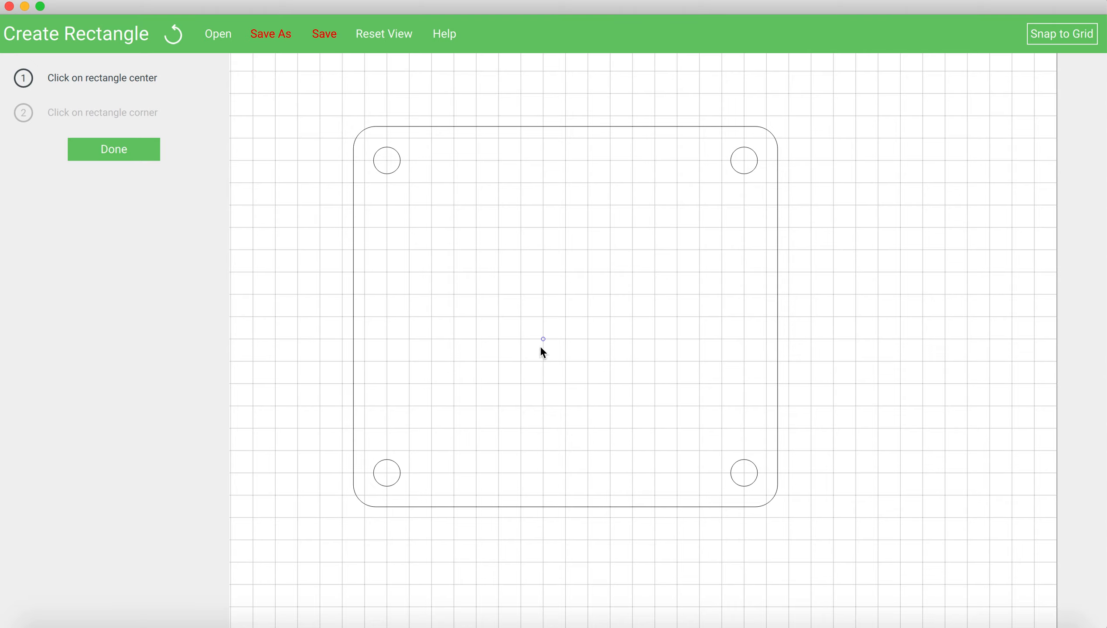
{"action": "left_click", "coordinate": [565, 294]}
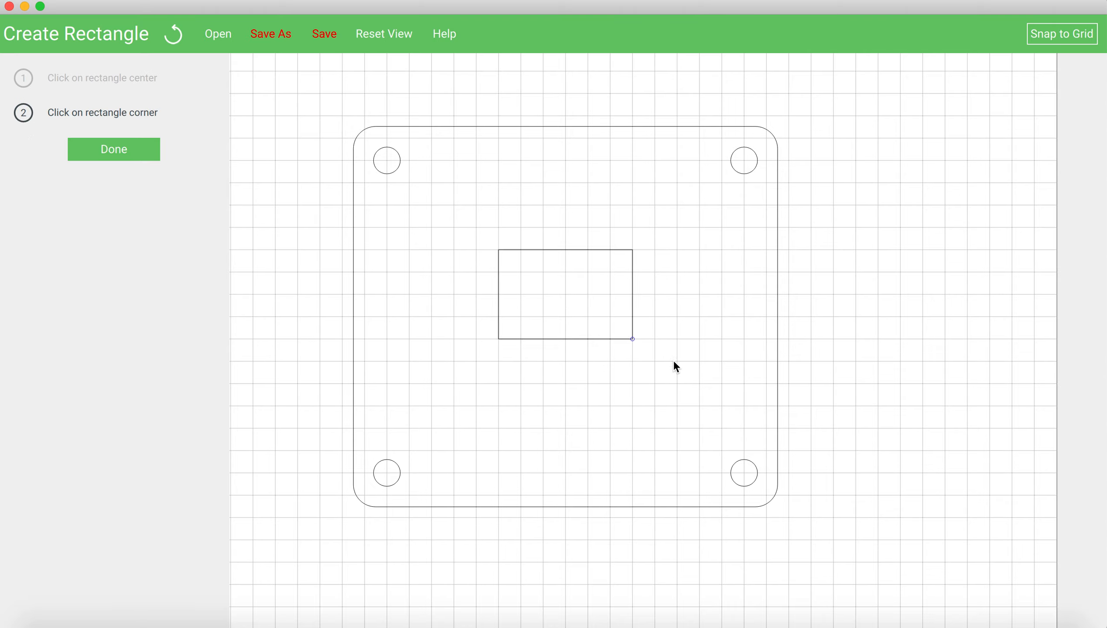
{"action": "left_click", "coordinate": [699, 383]}
{"action": "key", "text": "super+Tab"}
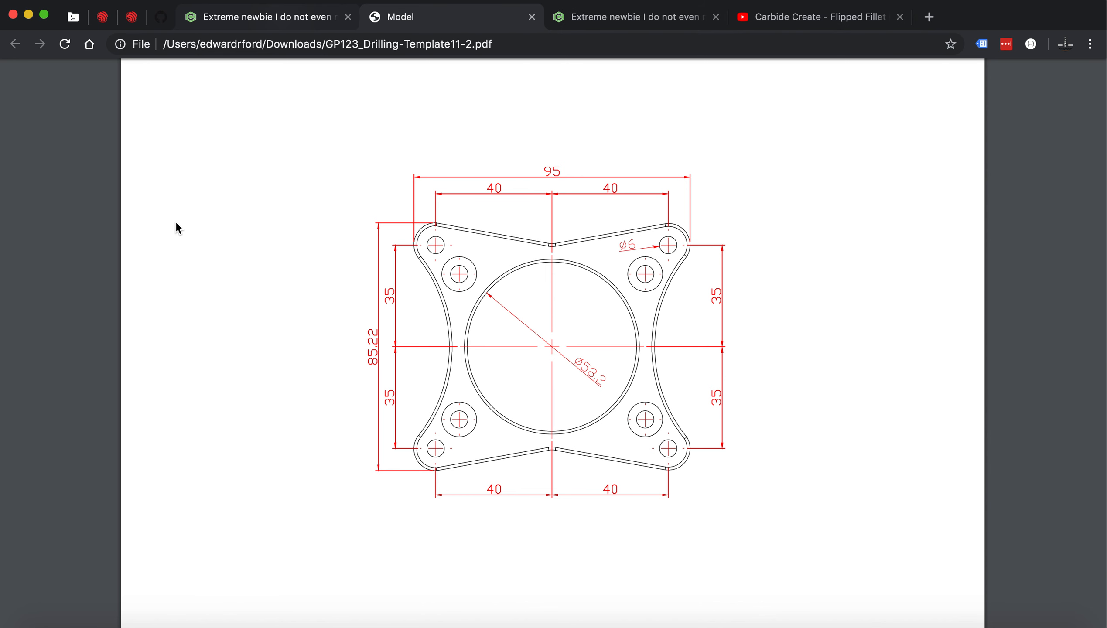
{"action": "key", "text": "super+Tab"}
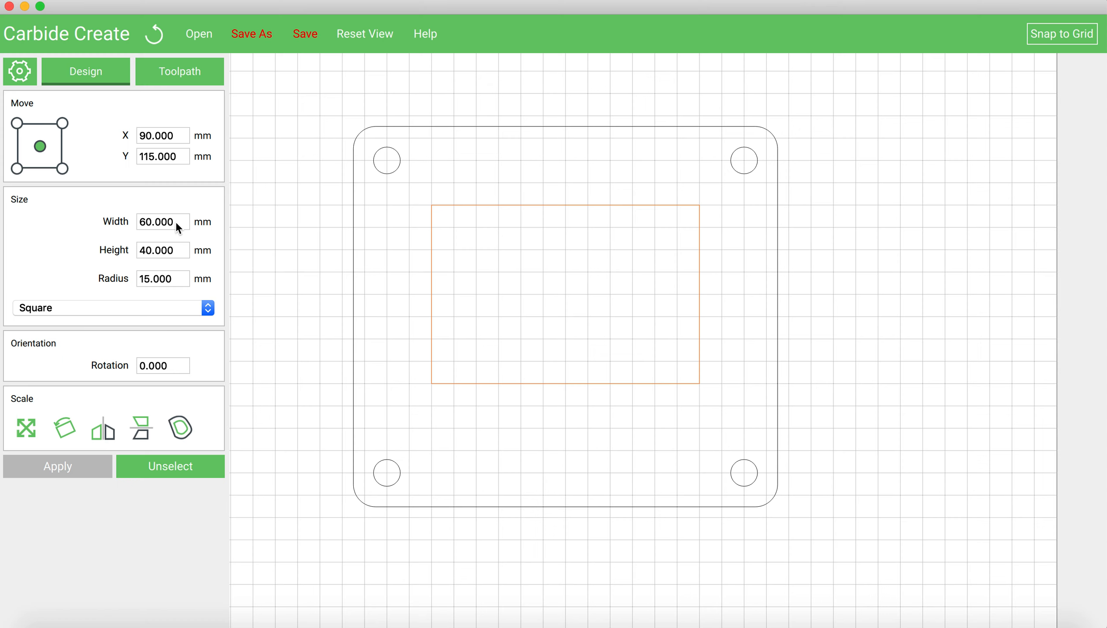
Set the inner rectangle's width to 80 mm and its height to 70 mm.
{"action": "left_click_drag", "start_coordinate": [182, 222], "coordinate": [117, 223]}
{"action": "type", "text": "80"}
{"action": "key", "text": "Tab"}
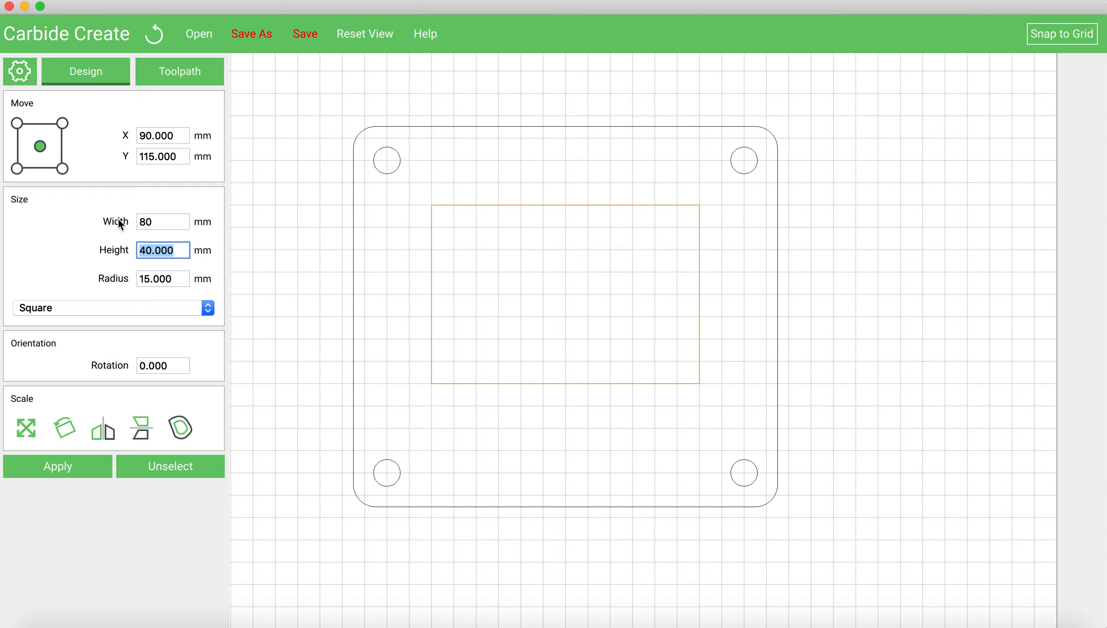
{"action": "type", "text": "70"}
Give the inner rectangle 5 mm Flipped Fillet corners and move its centre to Y 110 so its corners wrap around the four holes.
{"action": "left_click", "coordinate": [181, 284]}
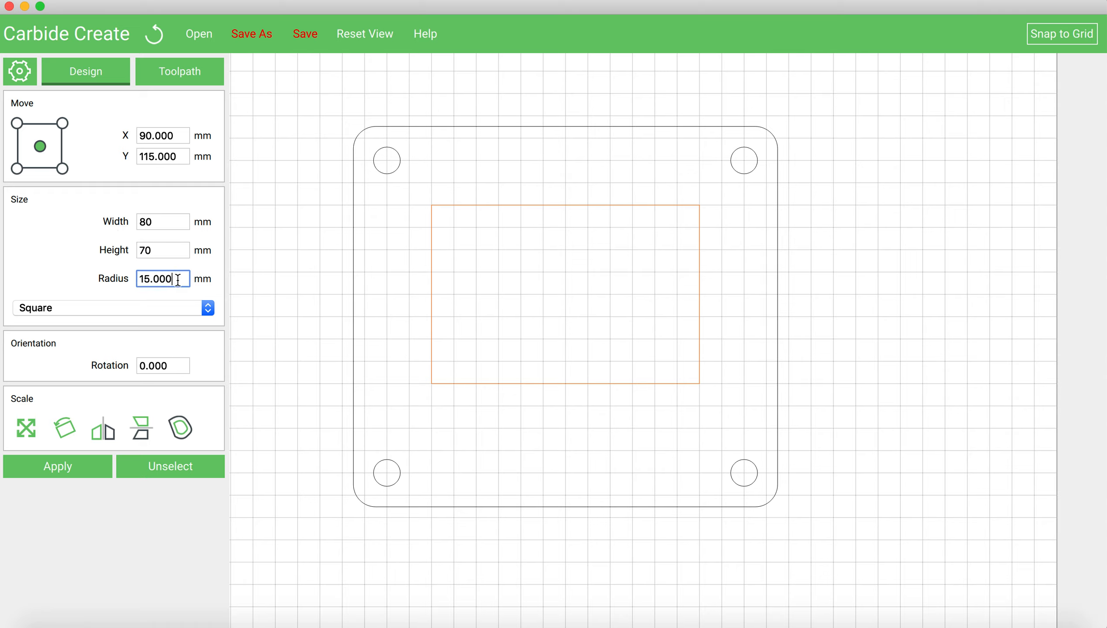
{"action": "left_click_drag", "start_coordinate": [180, 283], "coordinate": [116, 283]}
{"action": "type", "text": "5"}
{"action": "left_click", "coordinate": [134, 310]}
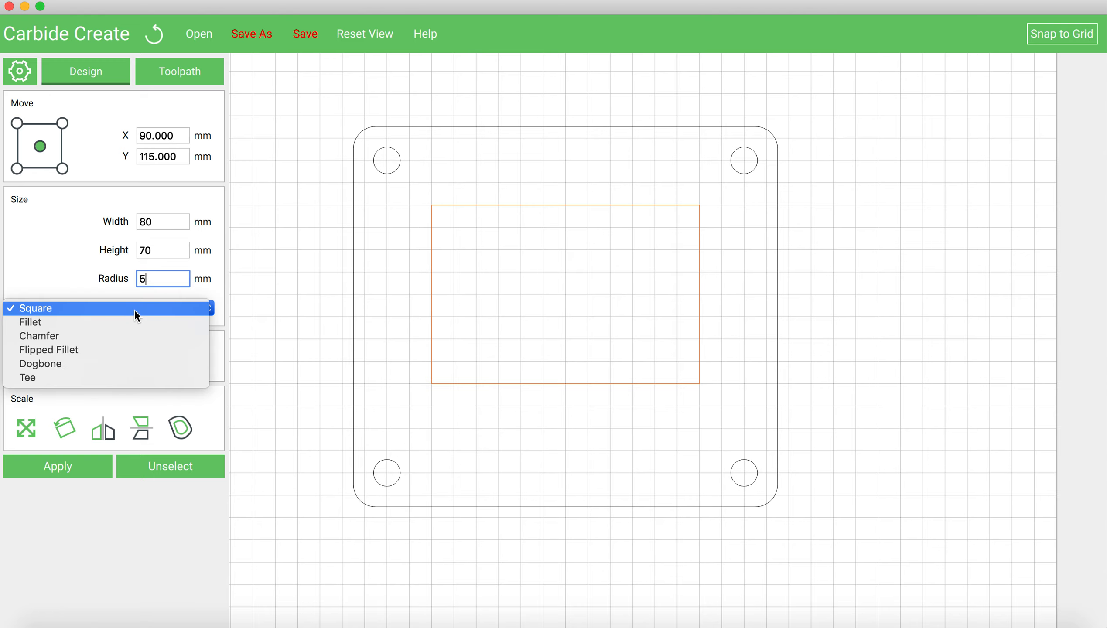
{"action": "left_click", "coordinate": [111, 350]}
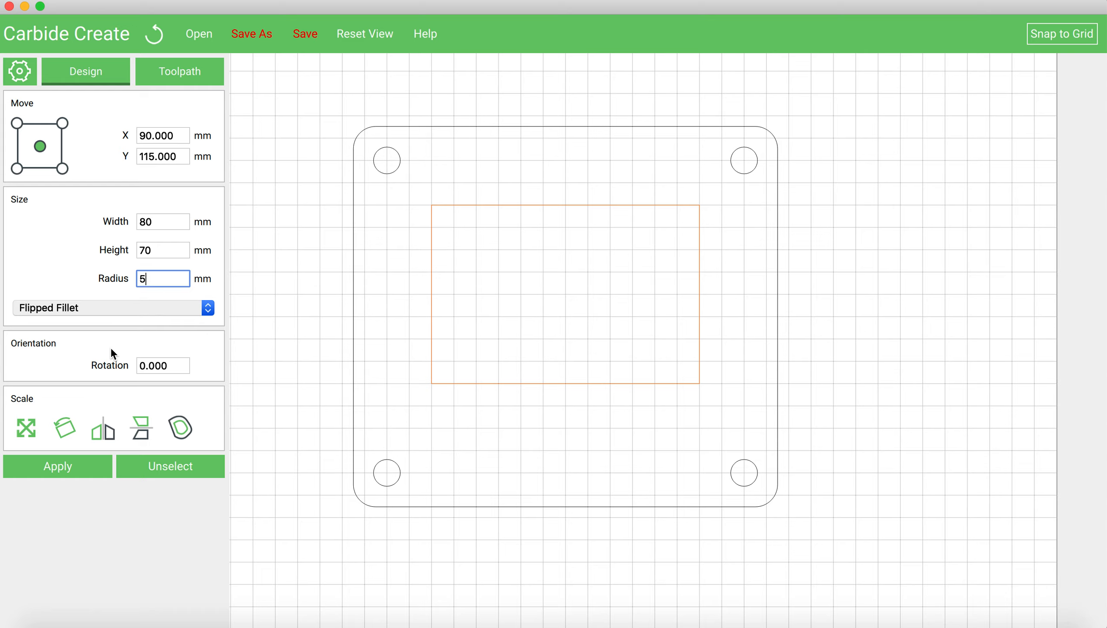
{"action": "left_click", "coordinate": [64, 469]}
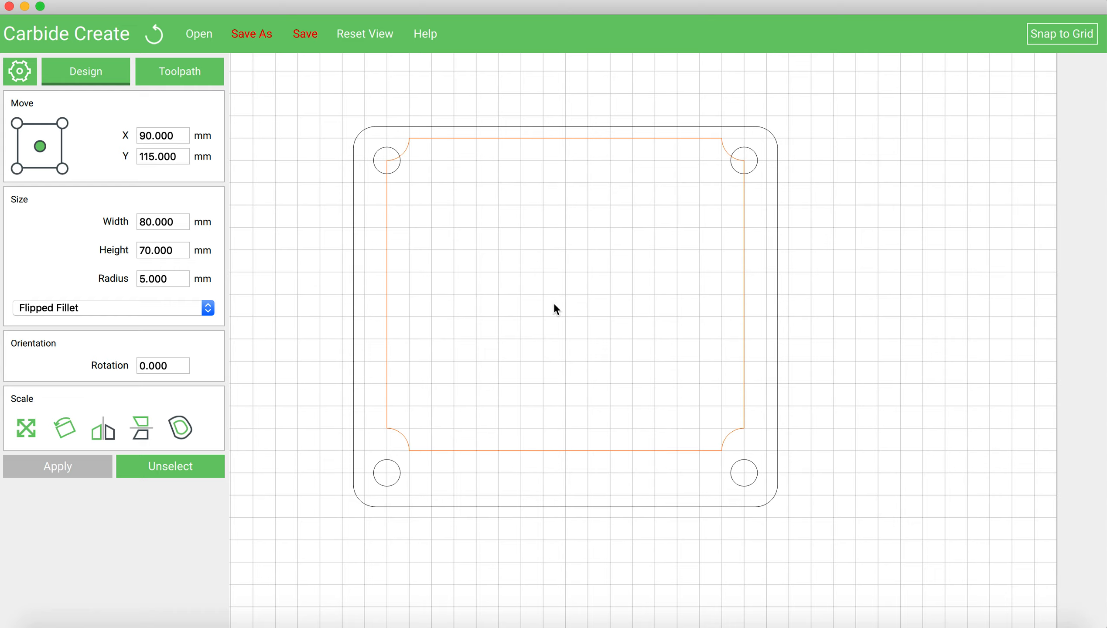
{"action": "mouse_move", "coordinate": [560, 305]}
{"action": "left_mouse_down"}
{"action": "mouse_move", "coordinate": [565, 293]}
{"action": "mouse_move", "coordinate": [566, 310]}
{"action": "left_mouse_up"}
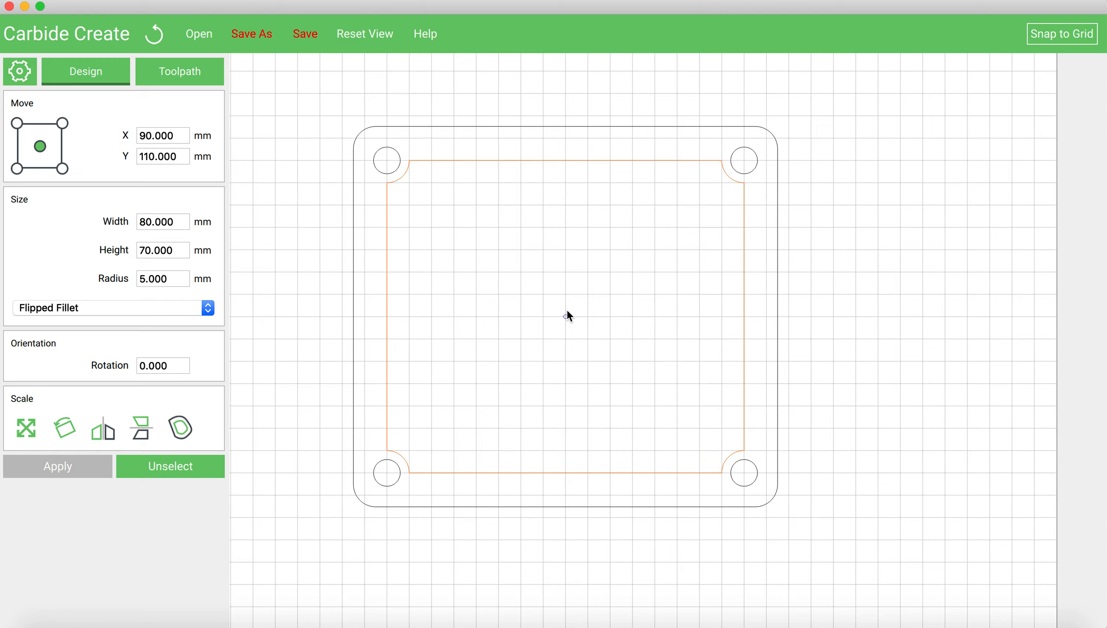
{"action": "left_click", "coordinate": [833, 332]}
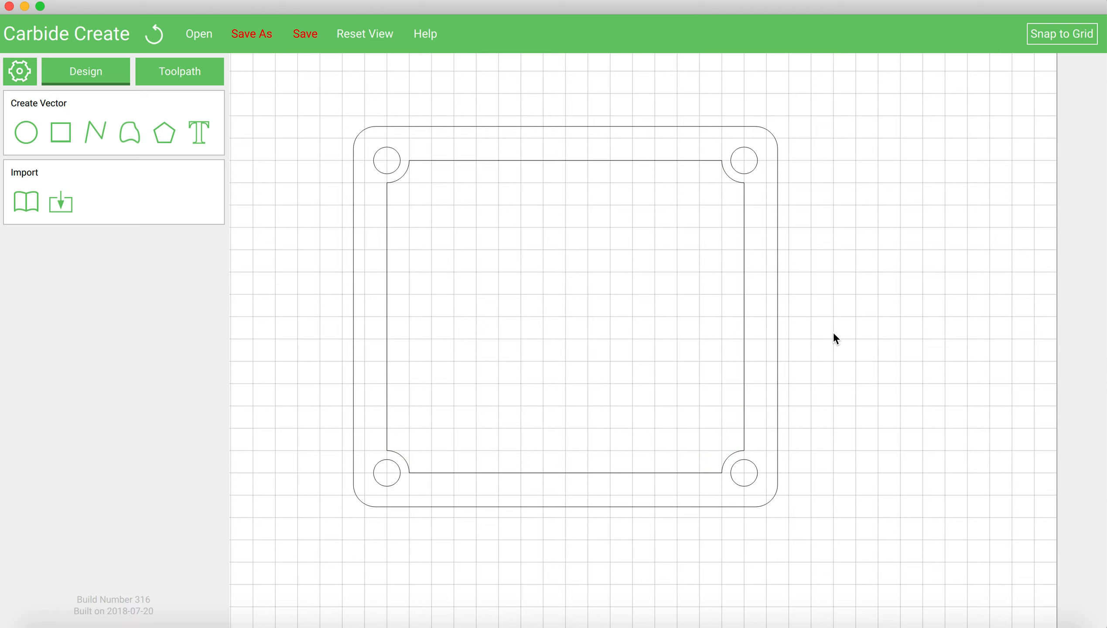
Move the inner cutout outside the plate to about X 205, Y 120, and group the rounded outline with its four holes.
{"action": "left_click", "coordinate": [585, 473]}
{"action": "left_click_drag", "start_coordinate": [390, 322], "coordinate": [876, 283]}
{"action": "left_click_drag", "start_coordinate": [797, 533], "coordinate": [307, 77]}
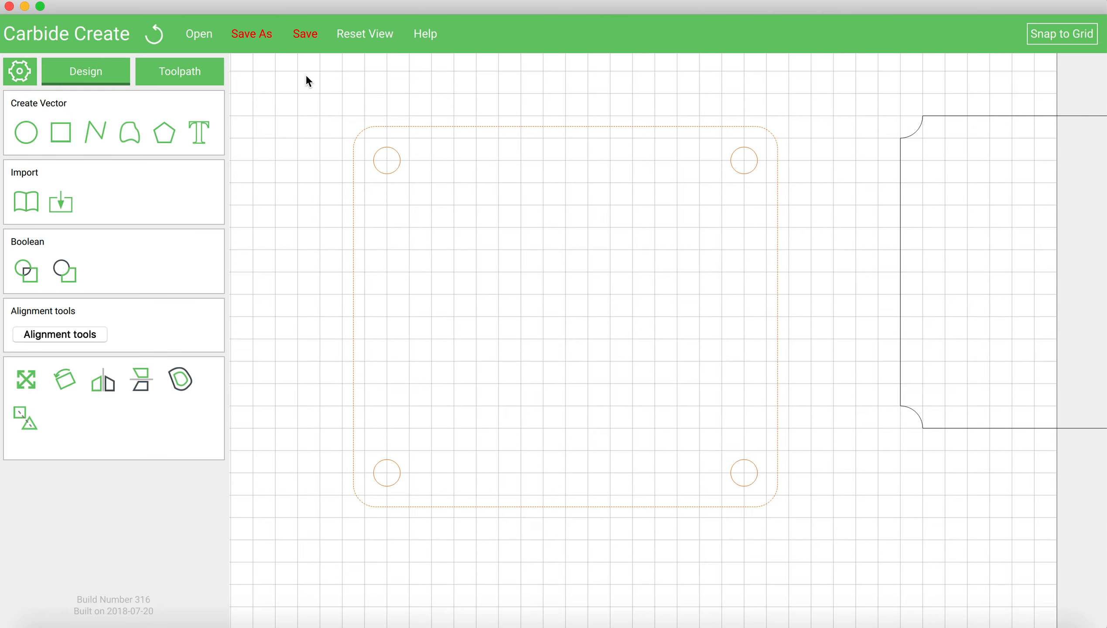
{"action": "left_click", "coordinate": [309, 81]}
{"action": "mouse_move", "coordinate": [386, 483]}
{"action": "left_mouse_down"}
{"action": "mouse_move", "coordinate": [408, 464]}
{"action": "mouse_move", "coordinate": [397, 495]}
{"action": "mouse_move", "coordinate": [407, 485]}
{"action": "mouse_move", "coordinate": [392, 476]}
{"action": "left_mouse_up"}
{"action": "left_click", "coordinate": [301, 425]}
{"action": "scroll", "coordinate": [302, 423], "scroll_direction": "down", "scroll_amount": 5}
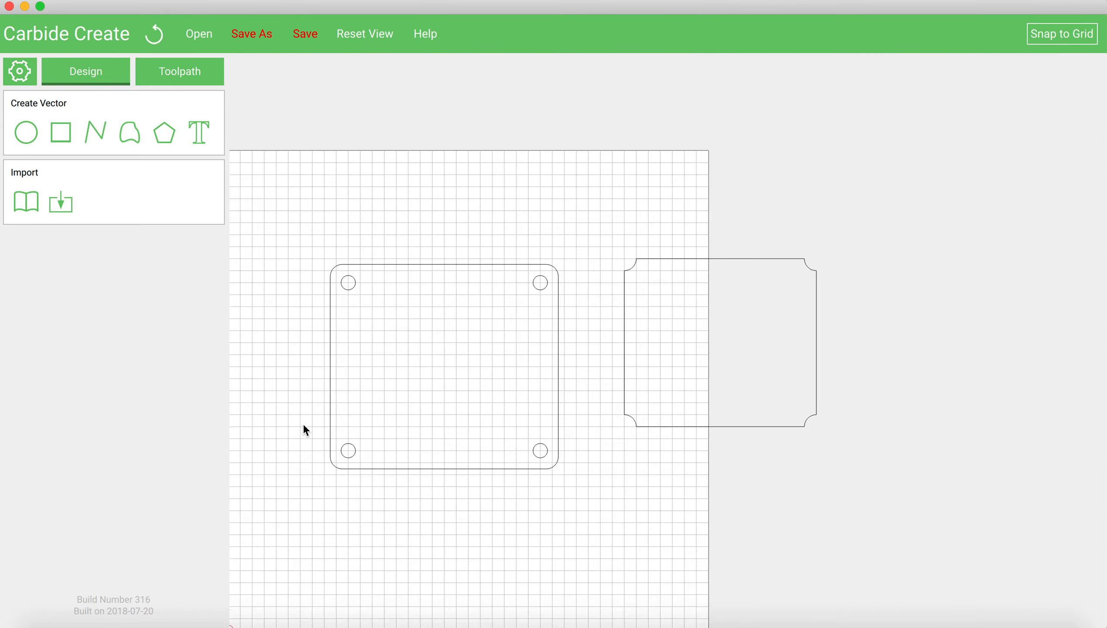
Align the inner cutout's centre both horizontally and vertically to the grouped plate outline and holes.
{"action": "left_click", "coordinate": [620, 424]}
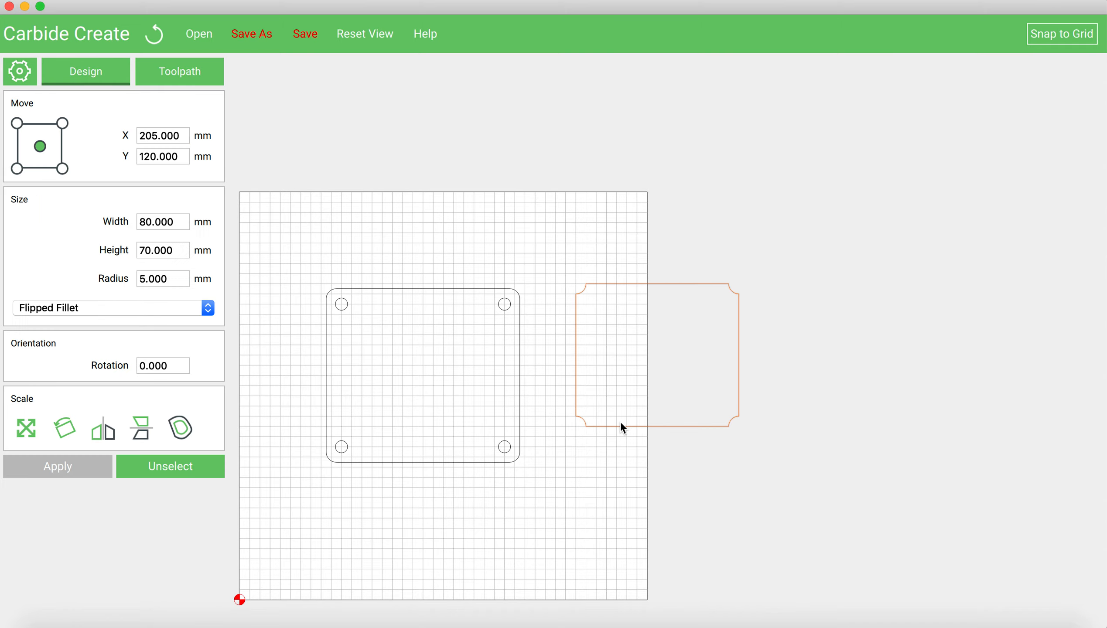
{"action": "left_click", "coordinate": [632, 488]}
{"action": "left_click_drag", "start_coordinate": [718, 513], "coordinate": [280, 190]}
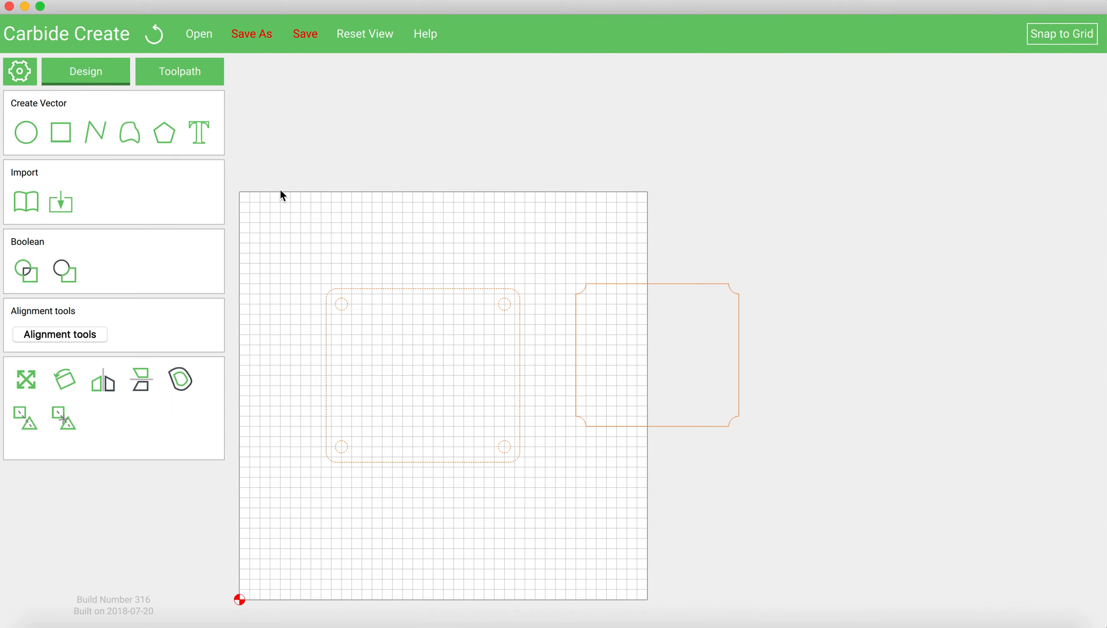
{"action": "left_click", "coordinate": [77, 334]}
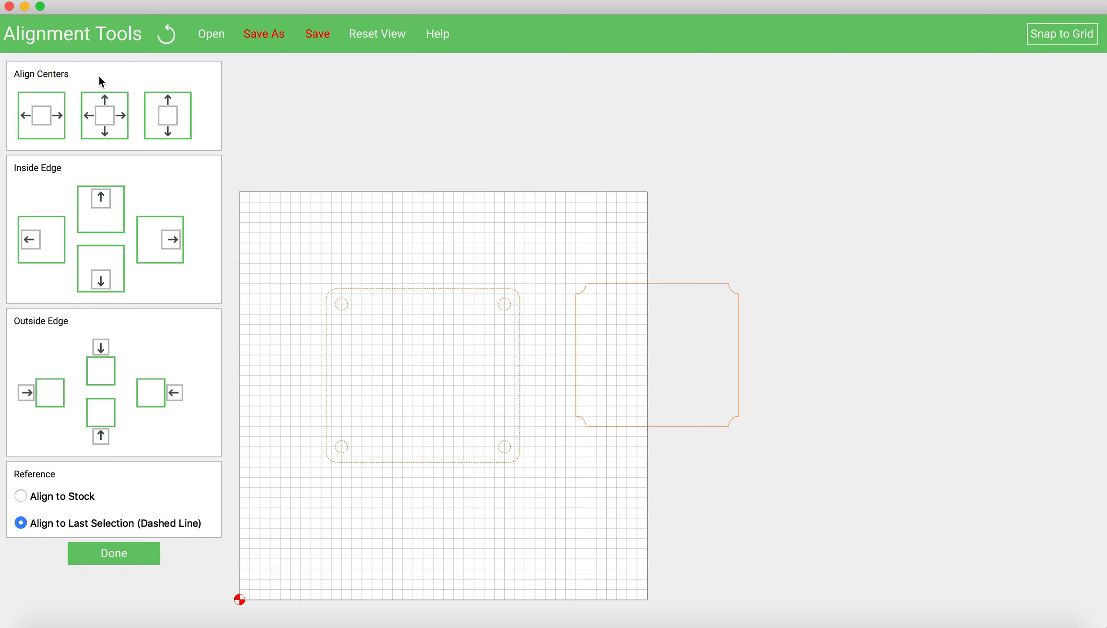
{"action": "left_click", "coordinate": [107, 112]}
{"action": "left_click", "coordinate": [445, 508]}
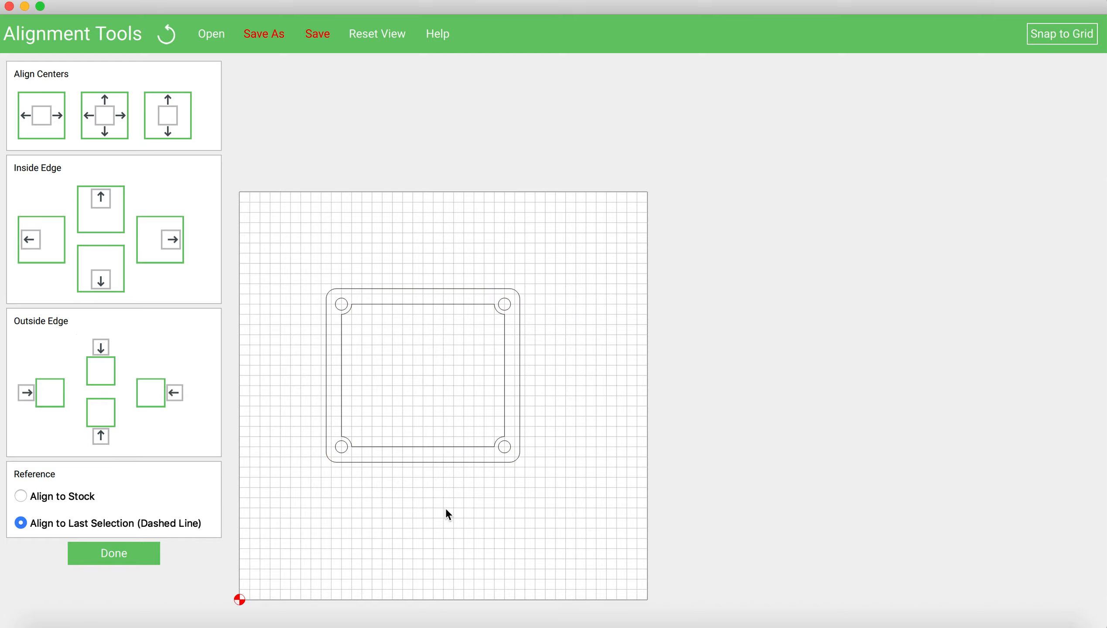
{"action": "scroll", "coordinate": [441, 362], "scroll_direction": "down", "scroll_amount": 3}
{"action": "scroll", "coordinate": [392, 380], "scroll_direction": "up", "scroll_amount": 6}
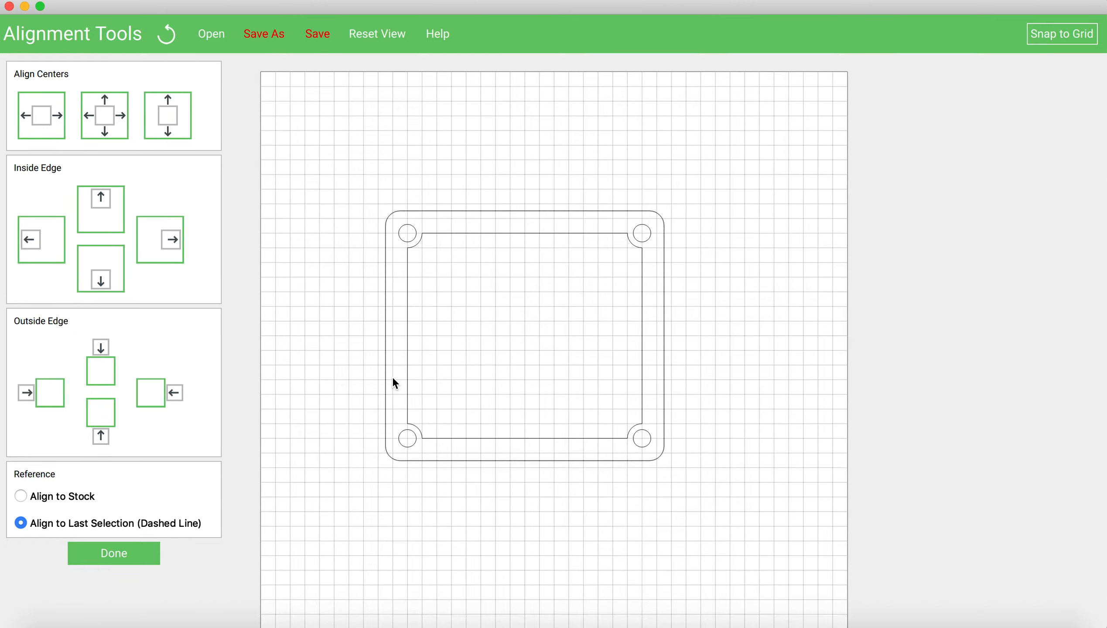
{"action": "left_click", "coordinate": [115, 553]}
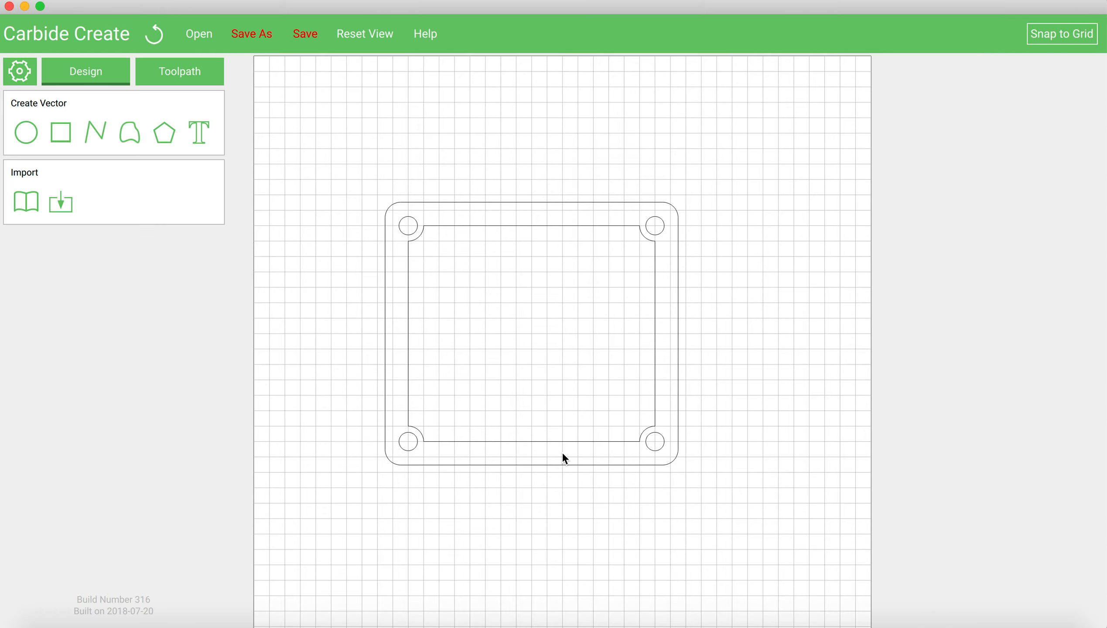
Move the complete frame with its holes and cutout closer to the origin corner of the stock.
{"action": "scroll", "coordinate": [568, 401], "scroll_direction": "down", "scroll_amount": 4}
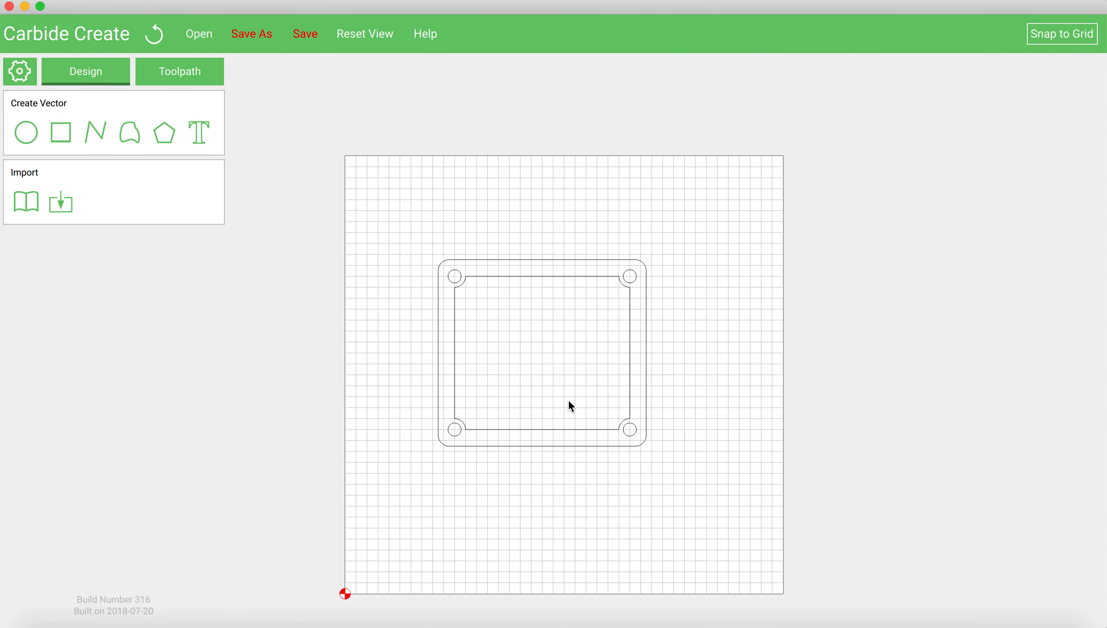
{"action": "left_click_drag", "start_coordinate": [681, 481], "coordinate": [404, 219]}
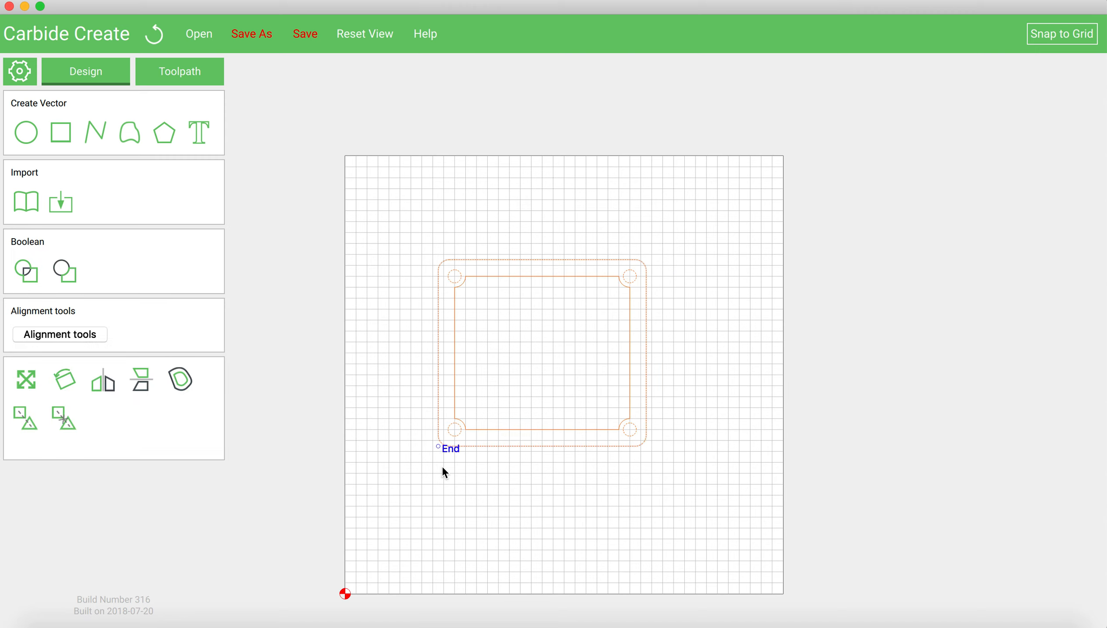
{"action": "left_click", "coordinate": [452, 439]}
{"action": "mouse_move", "coordinate": [395, 536]}
{"action": "left_mouse_down"}
{"action": "mouse_move", "coordinate": [378, 556]}
{"action": "mouse_move", "coordinate": [395, 554]}
{"action": "mouse_move", "coordinate": [396, 539]}
{"action": "left_mouse_up"}
{"action": "left_click", "coordinate": [484, 472]}
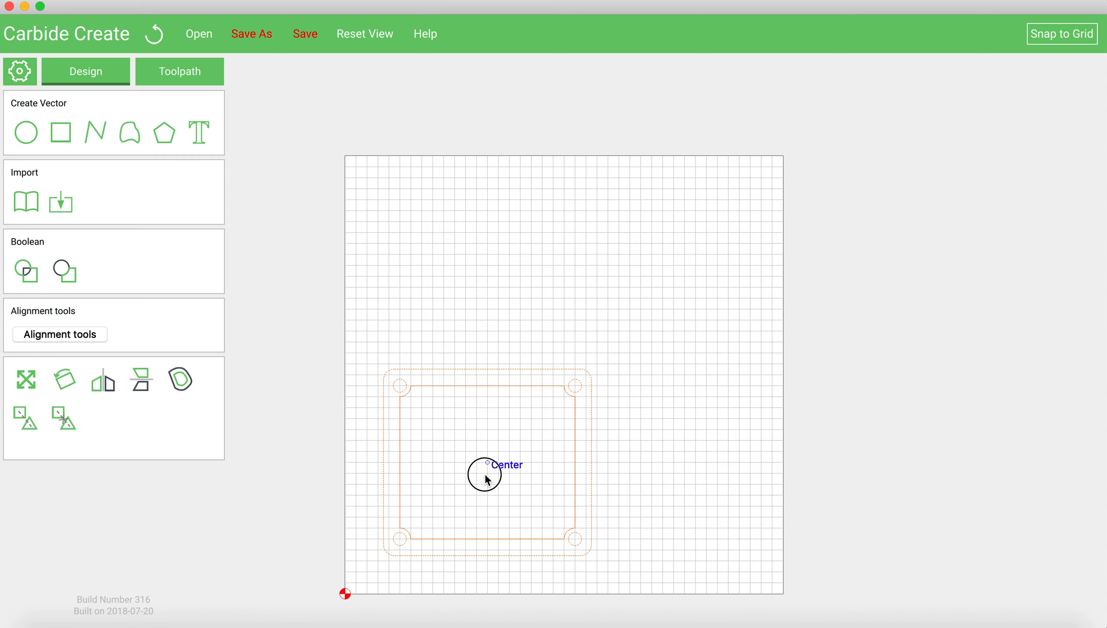
{"action": "left_click", "coordinate": [718, 462]}
{"action": "scroll", "coordinate": [533, 498], "scroll_direction": "up", "scroll_amount": 4}
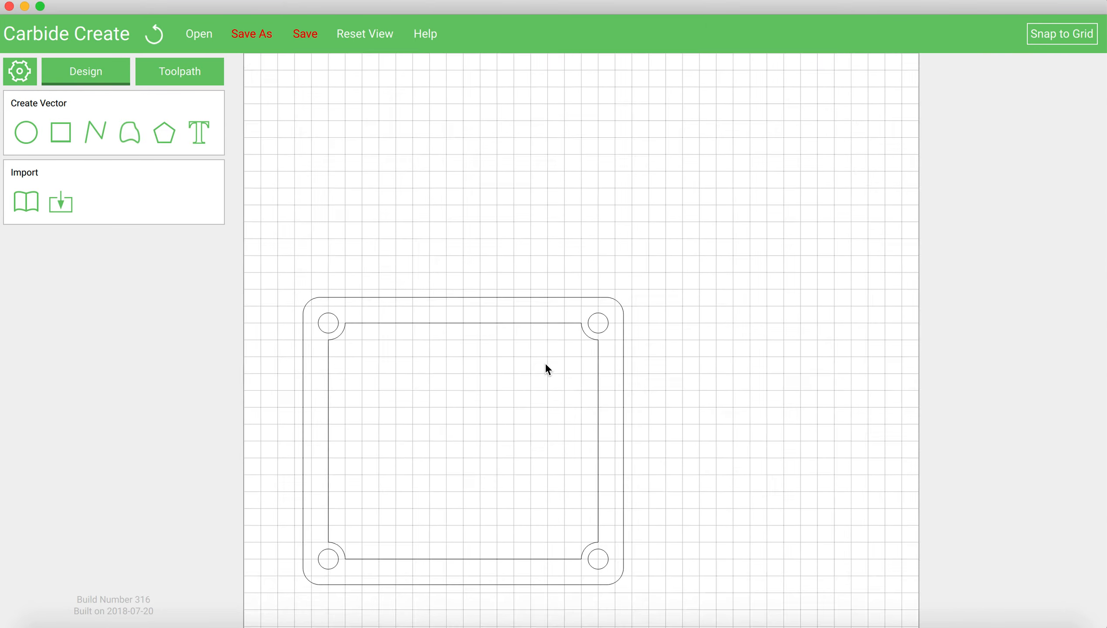
{"action": "scroll", "coordinate": [545, 362], "scroll_direction": "down", "scroll_amount": 5}
{"action": "scroll", "coordinate": [491, 462], "scroll_direction": "up", "scroll_amount": 8}
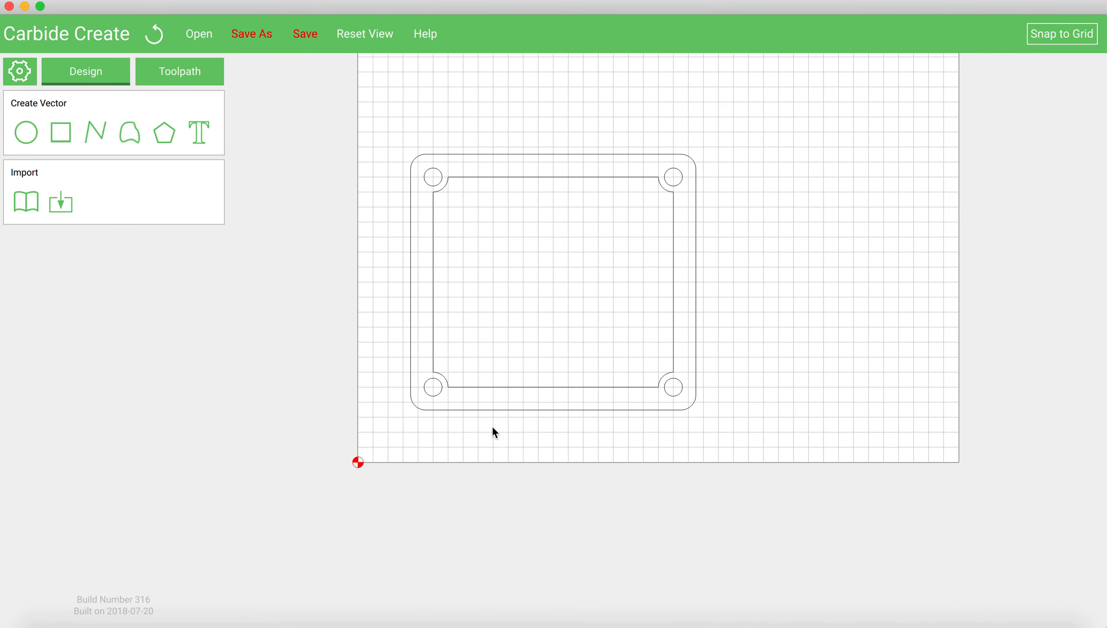
Create an Inside / Left contour toolpath for the four holes and inner cutout, with the max depth at the stock bottom, 6.350 mm.
{"action": "left_click", "coordinate": [185, 66]}
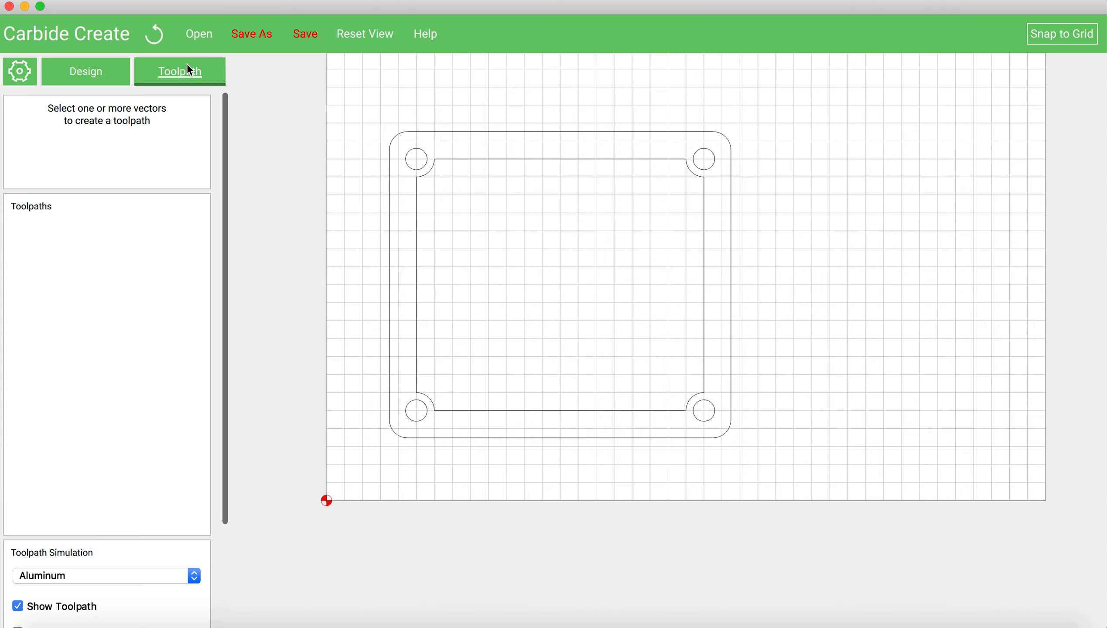
{"action": "mouse_move", "coordinate": [776, 461]}
{"action": "left_mouse_down"}
{"action": "mouse_move", "coordinate": [407, 166]}
{"action": "mouse_move", "coordinate": [350, 84]}
{"action": "left_mouse_up"}
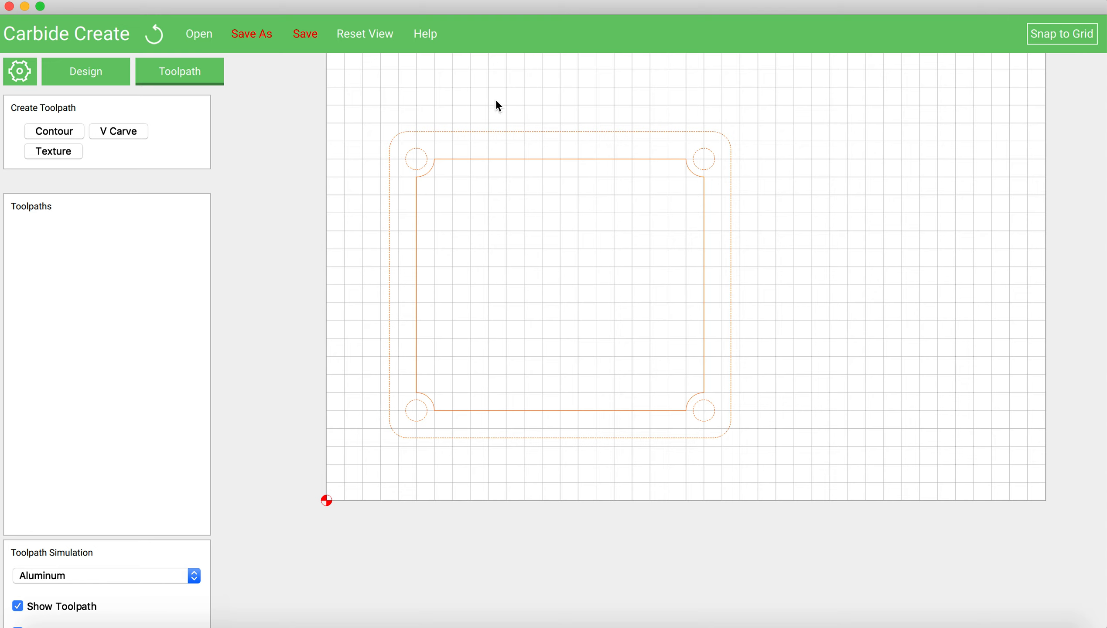
{"action": "left_click", "coordinate": [526, 132]}
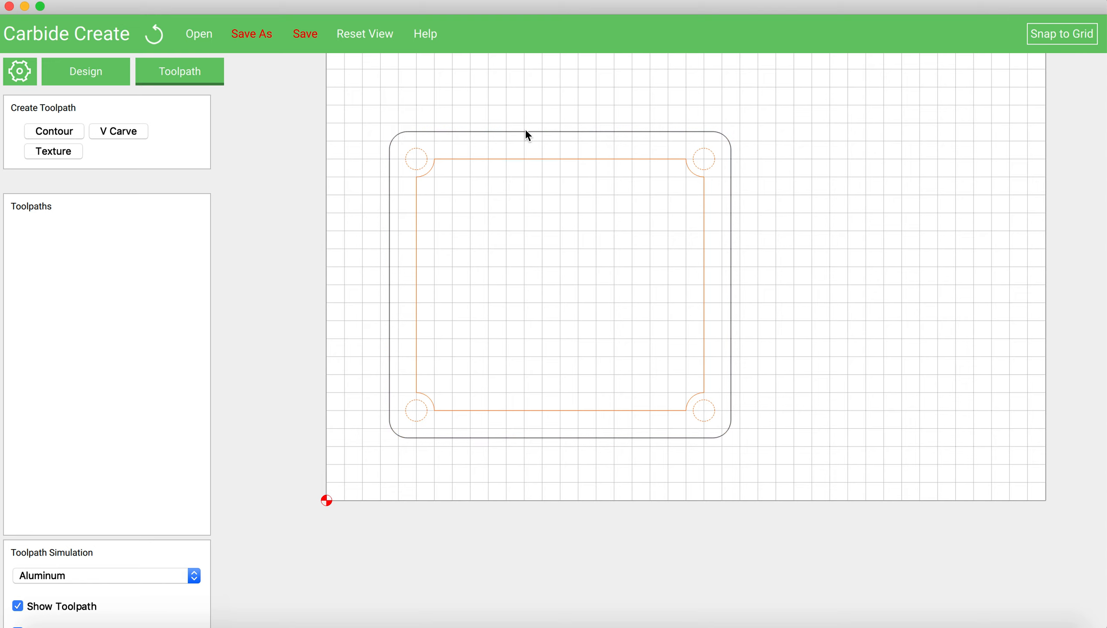
{"action": "left_click", "coordinate": [78, 136]}
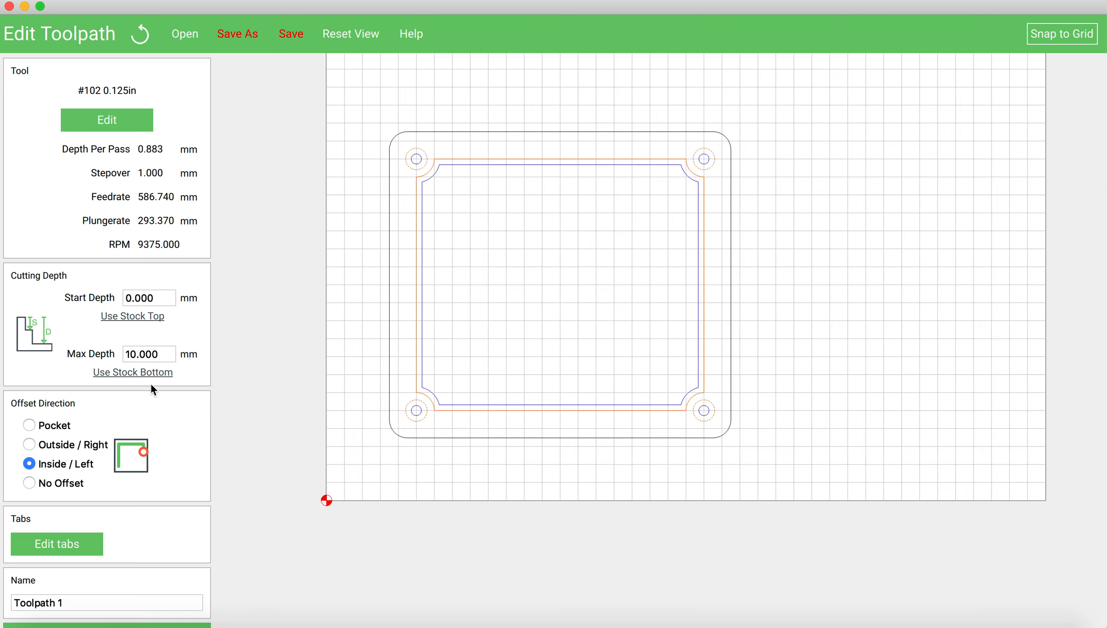
{"action": "left_click", "coordinate": [140, 373]}
{"action": "scroll", "coordinate": [167, 511], "scroll_direction": "down", "scroll_amount": 2}
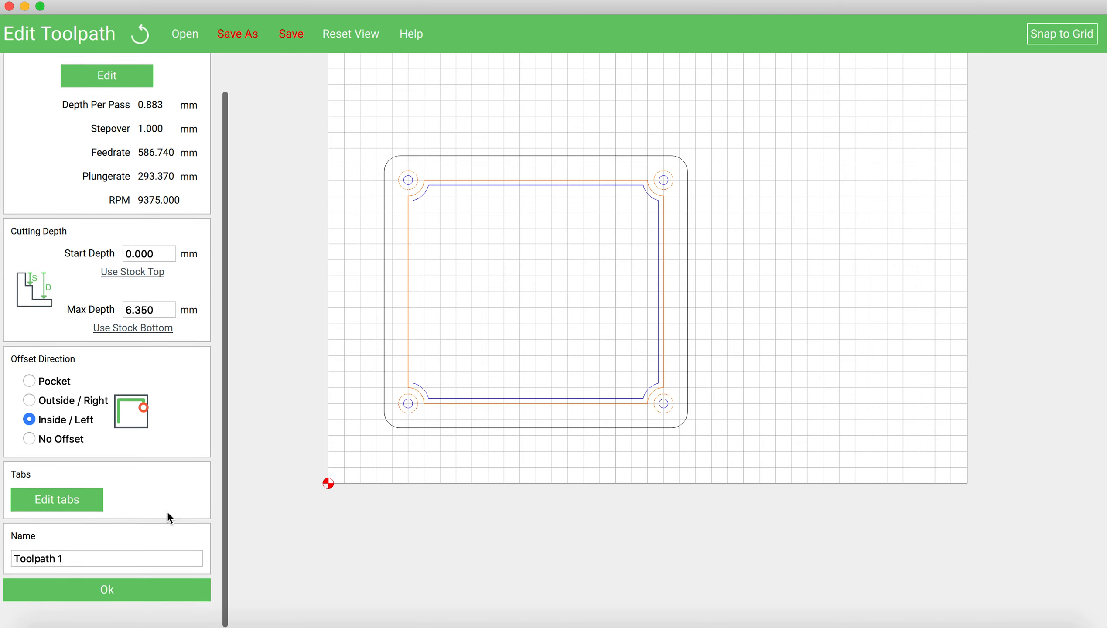
Name the toolpath for the holes and cutout inside-cuts and accept it.
{"action": "left_click_drag", "start_coordinate": [66, 565], "coordinate": [1, 567]}
{"action": "type", "text": "ins"}
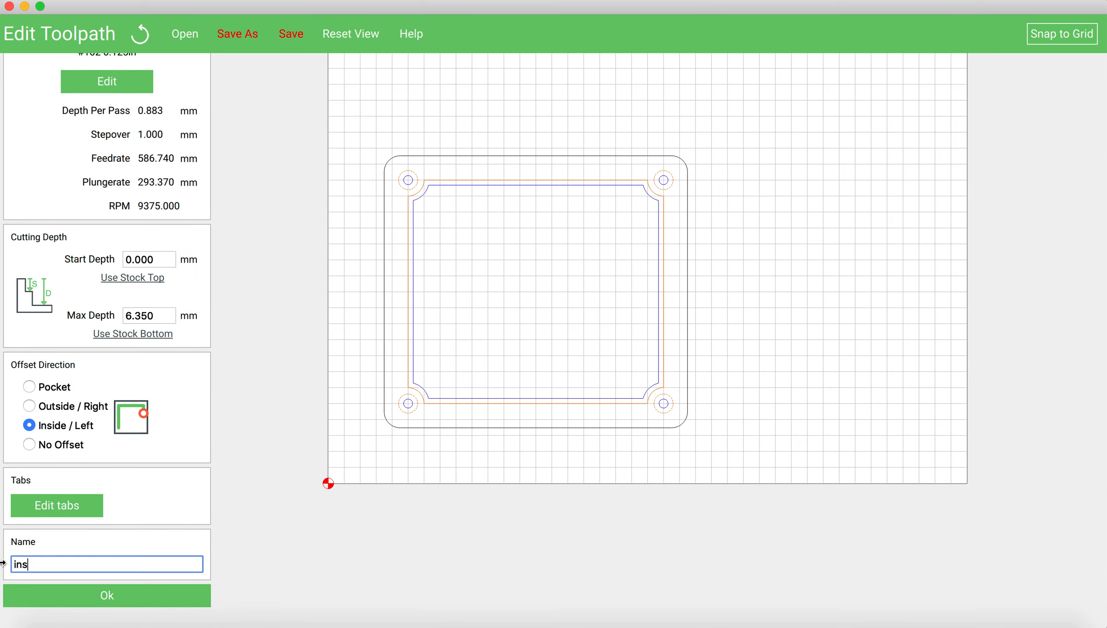
{"action": "type", "text": "ide-cuts"}
{"action": "left_click", "coordinate": [102, 595]}
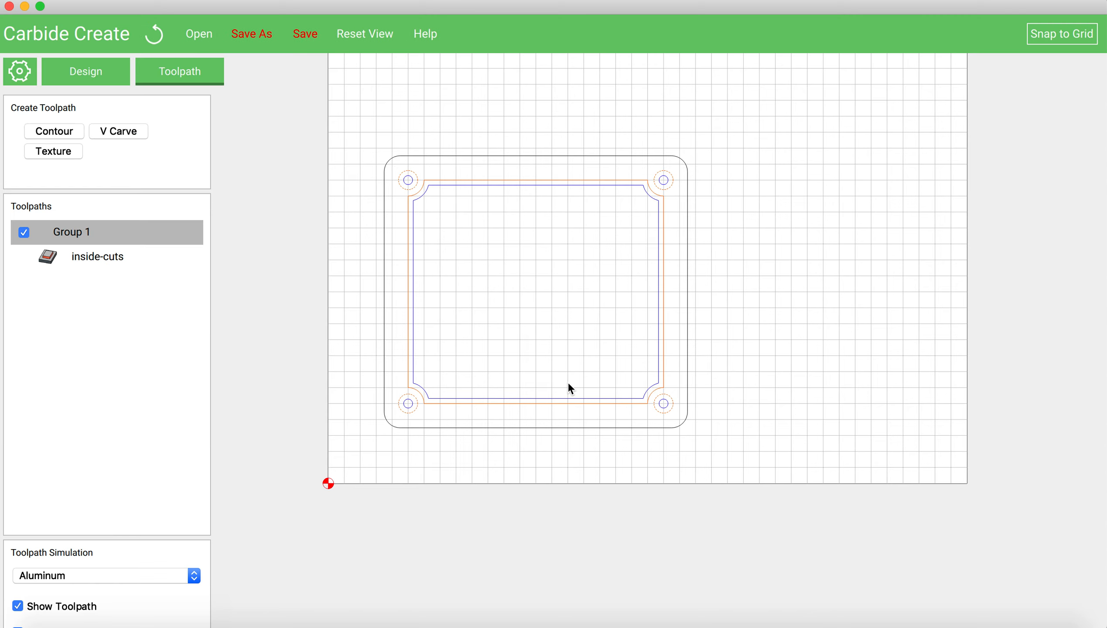
Create an Outside / Right contour toolpath for the frame's outer outline, with the max depth at the stock bottom, 6.350 mm.
{"action": "left_click", "coordinate": [530, 307]}
{"action": "left_click", "coordinate": [501, 156]}
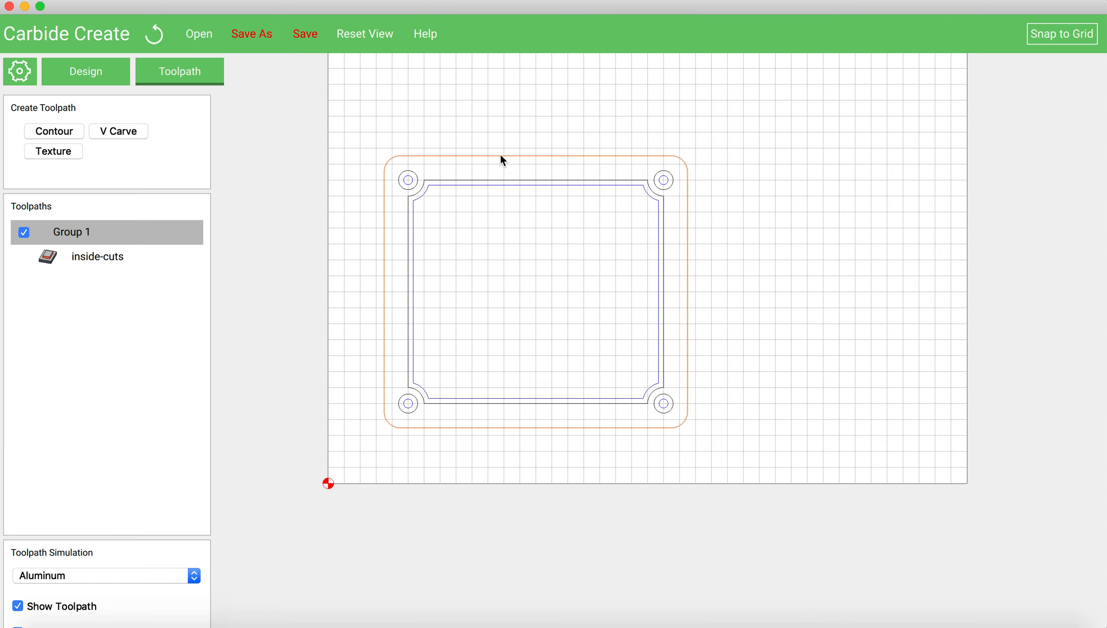
{"action": "left_click", "coordinate": [71, 130]}
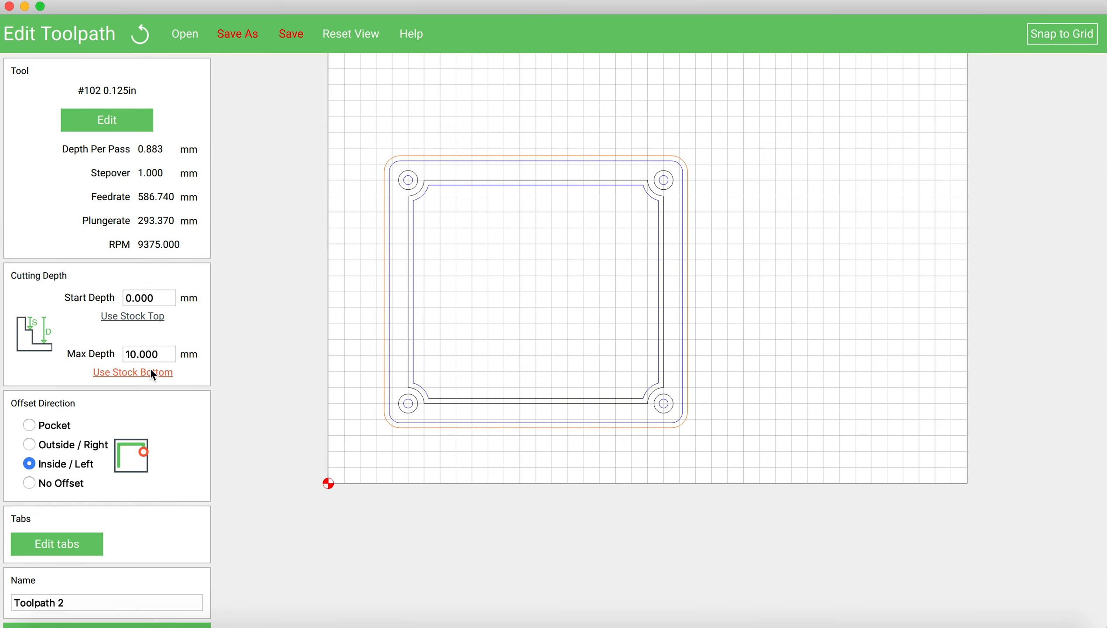
{"action": "left_click", "coordinate": [62, 446]}
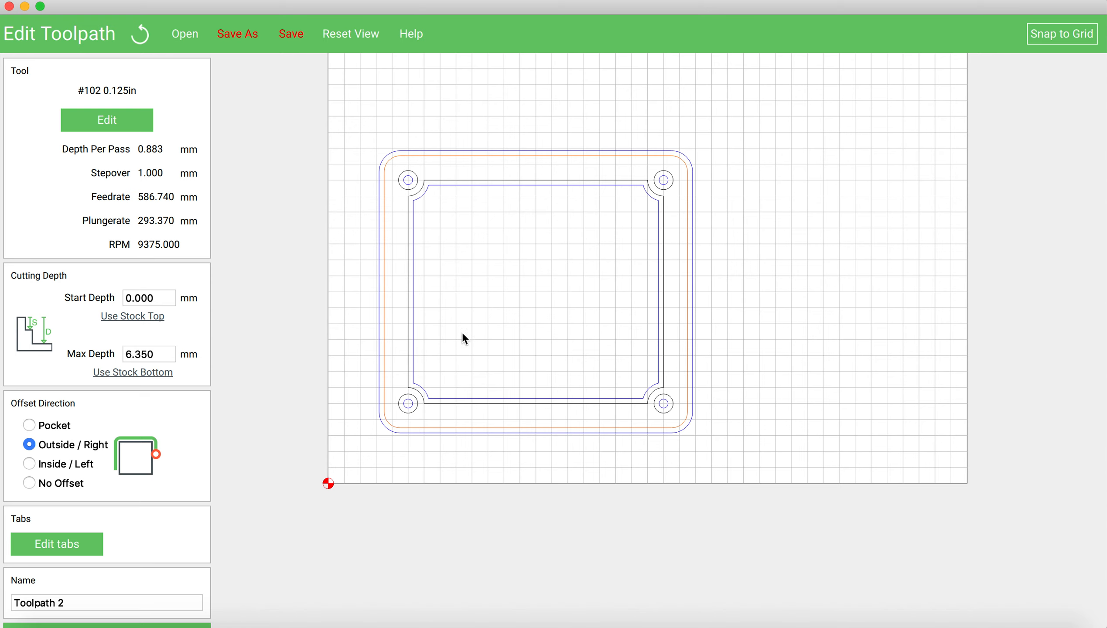
Add a tab at the middle of each of the outer outline's four sides, with the tab width set to 6 mm.
{"action": "scroll", "coordinate": [762, 303], "scroll_direction": "down", "scroll_amount": 2}
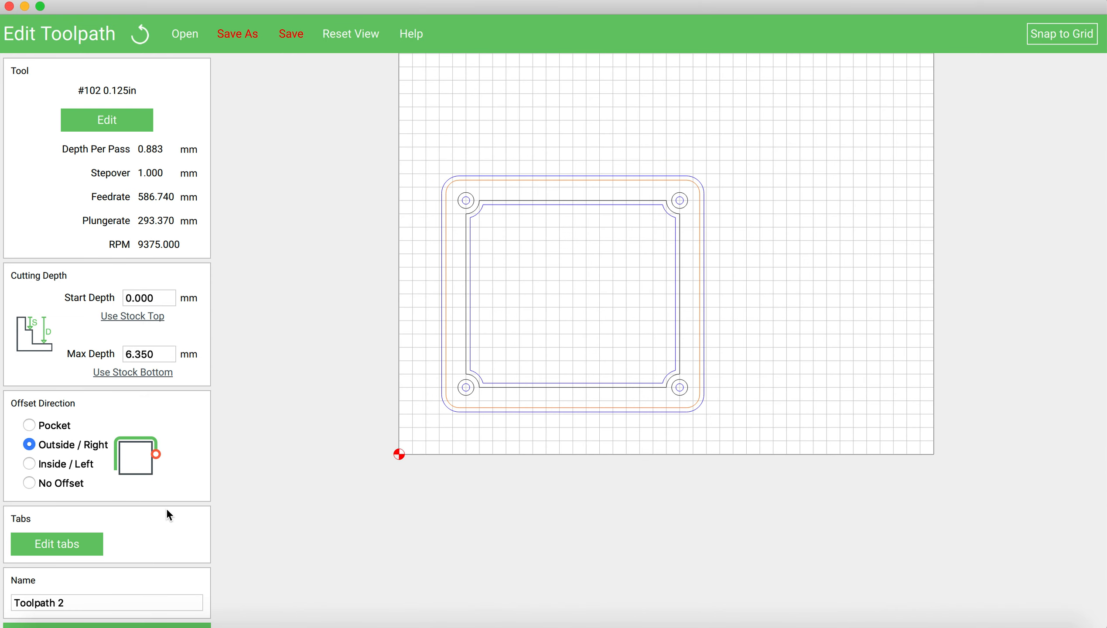
{"action": "left_click", "coordinate": [61, 548]}
{"action": "left_click", "coordinate": [444, 292]}
{"action": "left_click", "coordinate": [573, 178]}
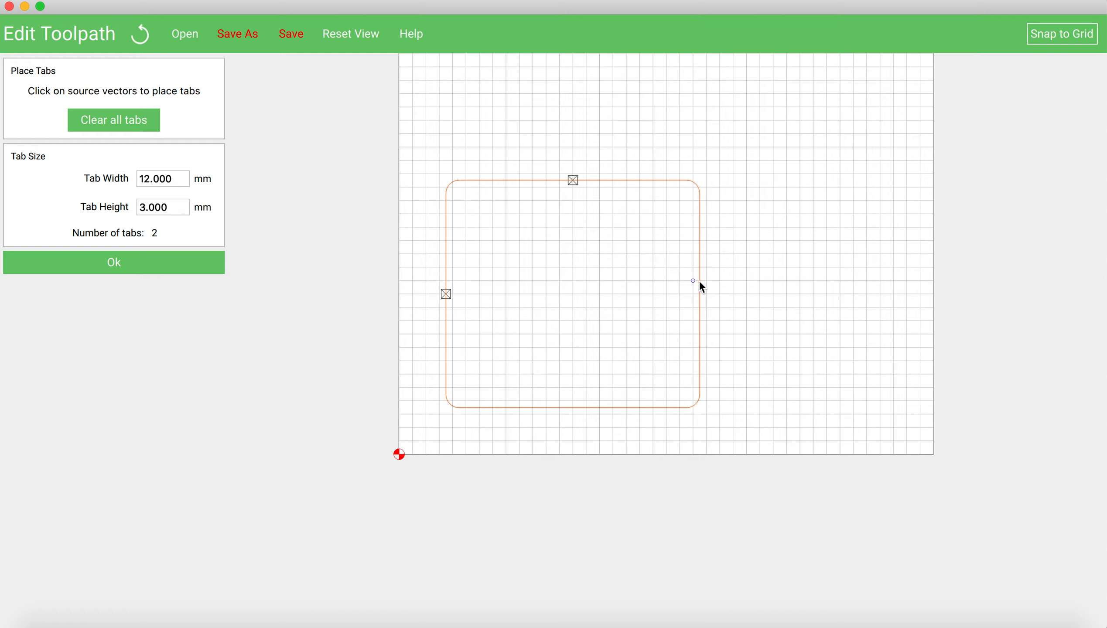
{"action": "left_click", "coordinate": [701, 293]}
{"action": "left_click", "coordinate": [572, 408]}
{"action": "left_click_drag", "start_coordinate": [180, 176], "coordinate": [113, 179]}
{"action": "type", "text": "6"}
{"action": "left_click", "coordinate": [116, 264]}
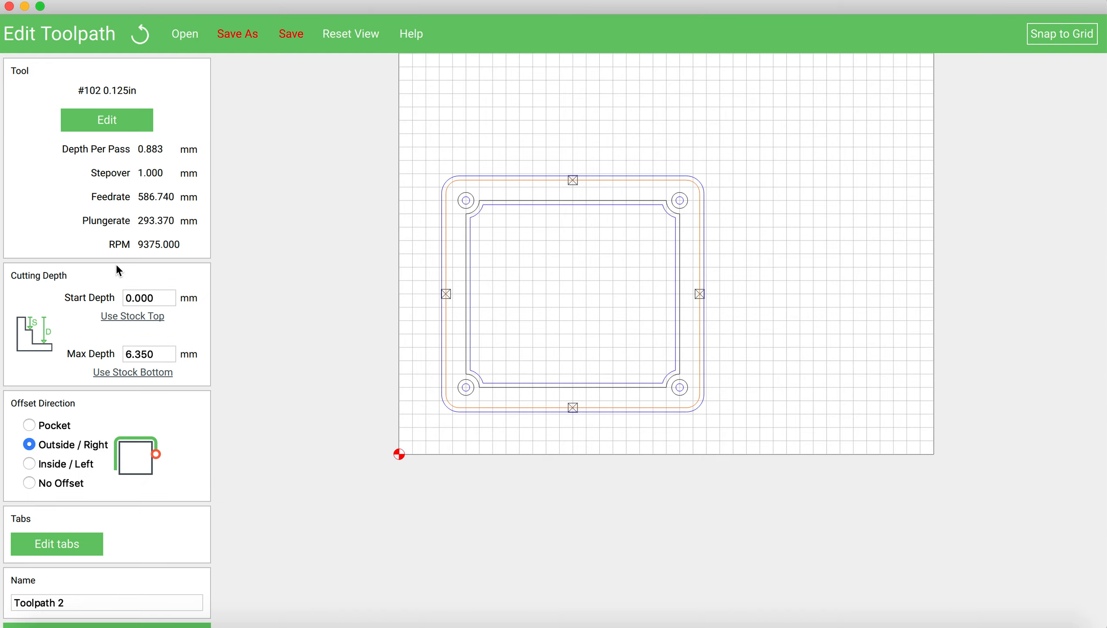
Name the outer outline's toolpath outside-cut and accept it.
{"action": "scroll", "coordinate": [183, 439], "scroll_direction": "down", "scroll_amount": 3}
{"action": "left_click_drag", "start_coordinate": [76, 565], "coordinate": [5, 564]}
{"action": "type", "text": "outi"}
{"action": "key", "text": "BackSpace"}
{"action": "type", "text": "side-cut"}
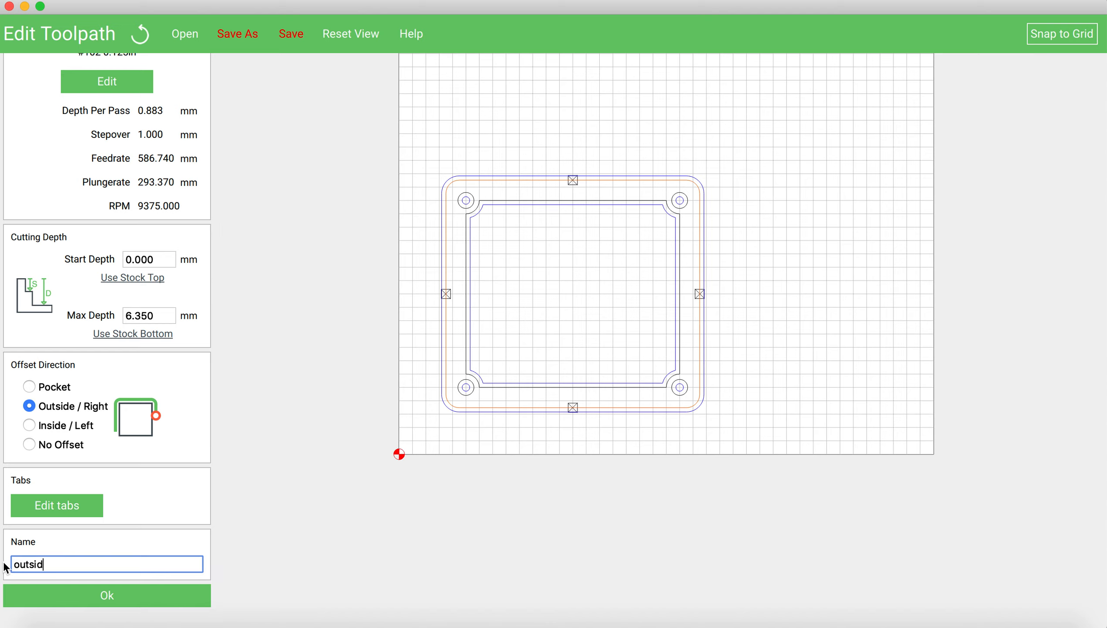
{"action": "left_click", "coordinate": [121, 601]}
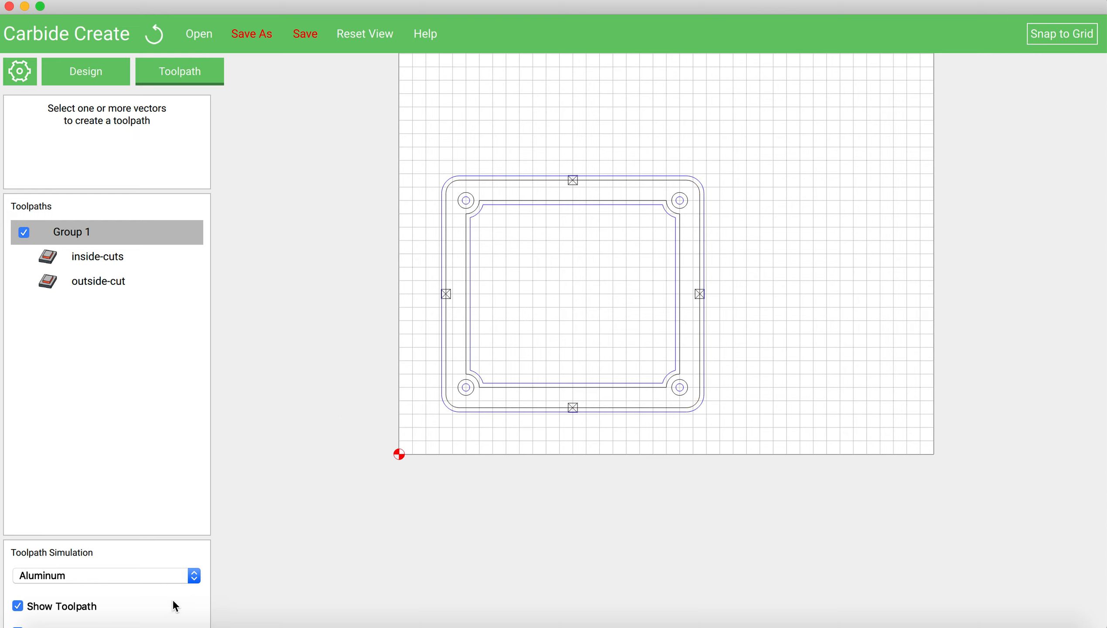
Set the simulation material to Pine, show the toolpath simulation and inspect the cuts and tabs from a tilted close-up view.
{"action": "left_click", "coordinate": [175, 576]}
{"action": "left_click", "coordinate": [149, 596]}
{"action": "scroll", "coordinate": [207, 559], "scroll_direction": "down", "scroll_amount": 3}
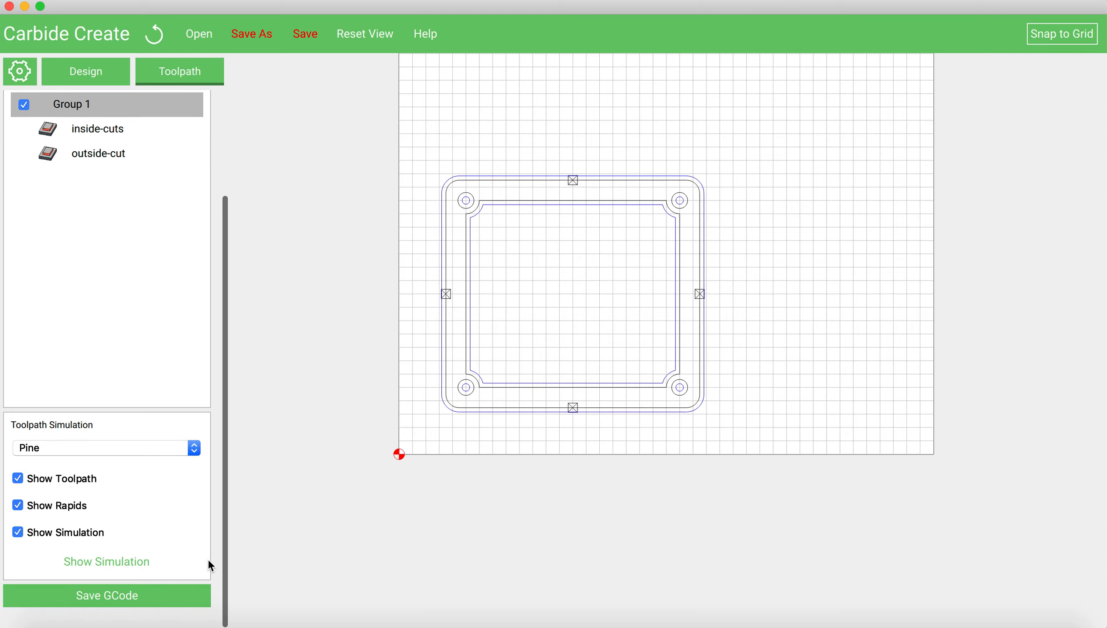
{"action": "left_click", "coordinate": [131, 562]}
{"action": "left_click_drag", "start_coordinate": [585, 476], "coordinate": [539, 353]}
{"action": "scroll", "coordinate": [575, 482], "scroll_direction": "up", "scroll_amount": 3}
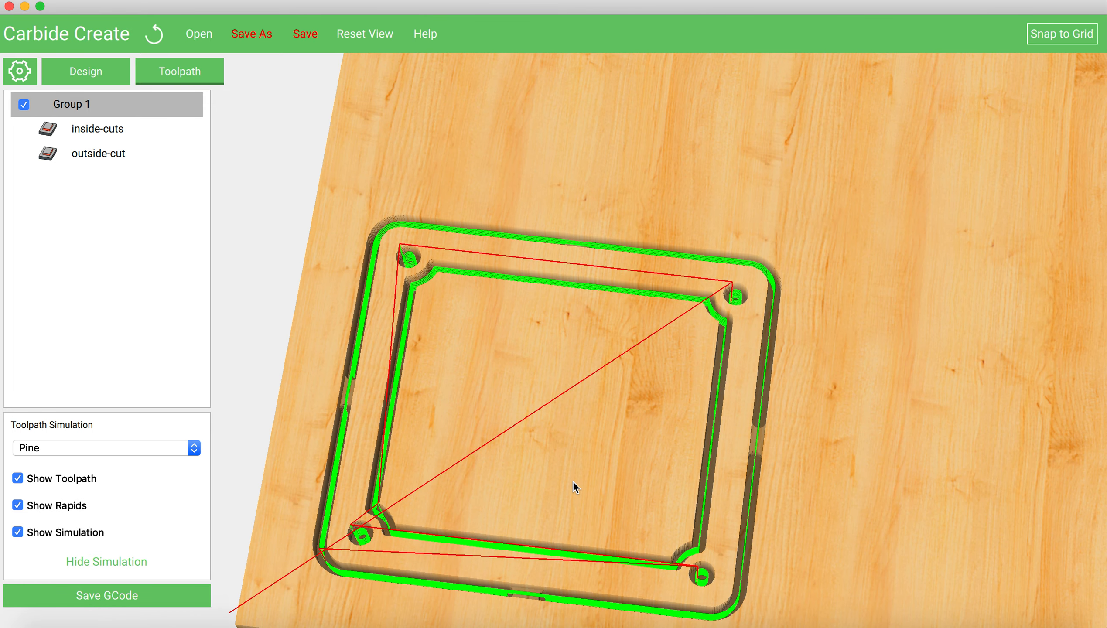